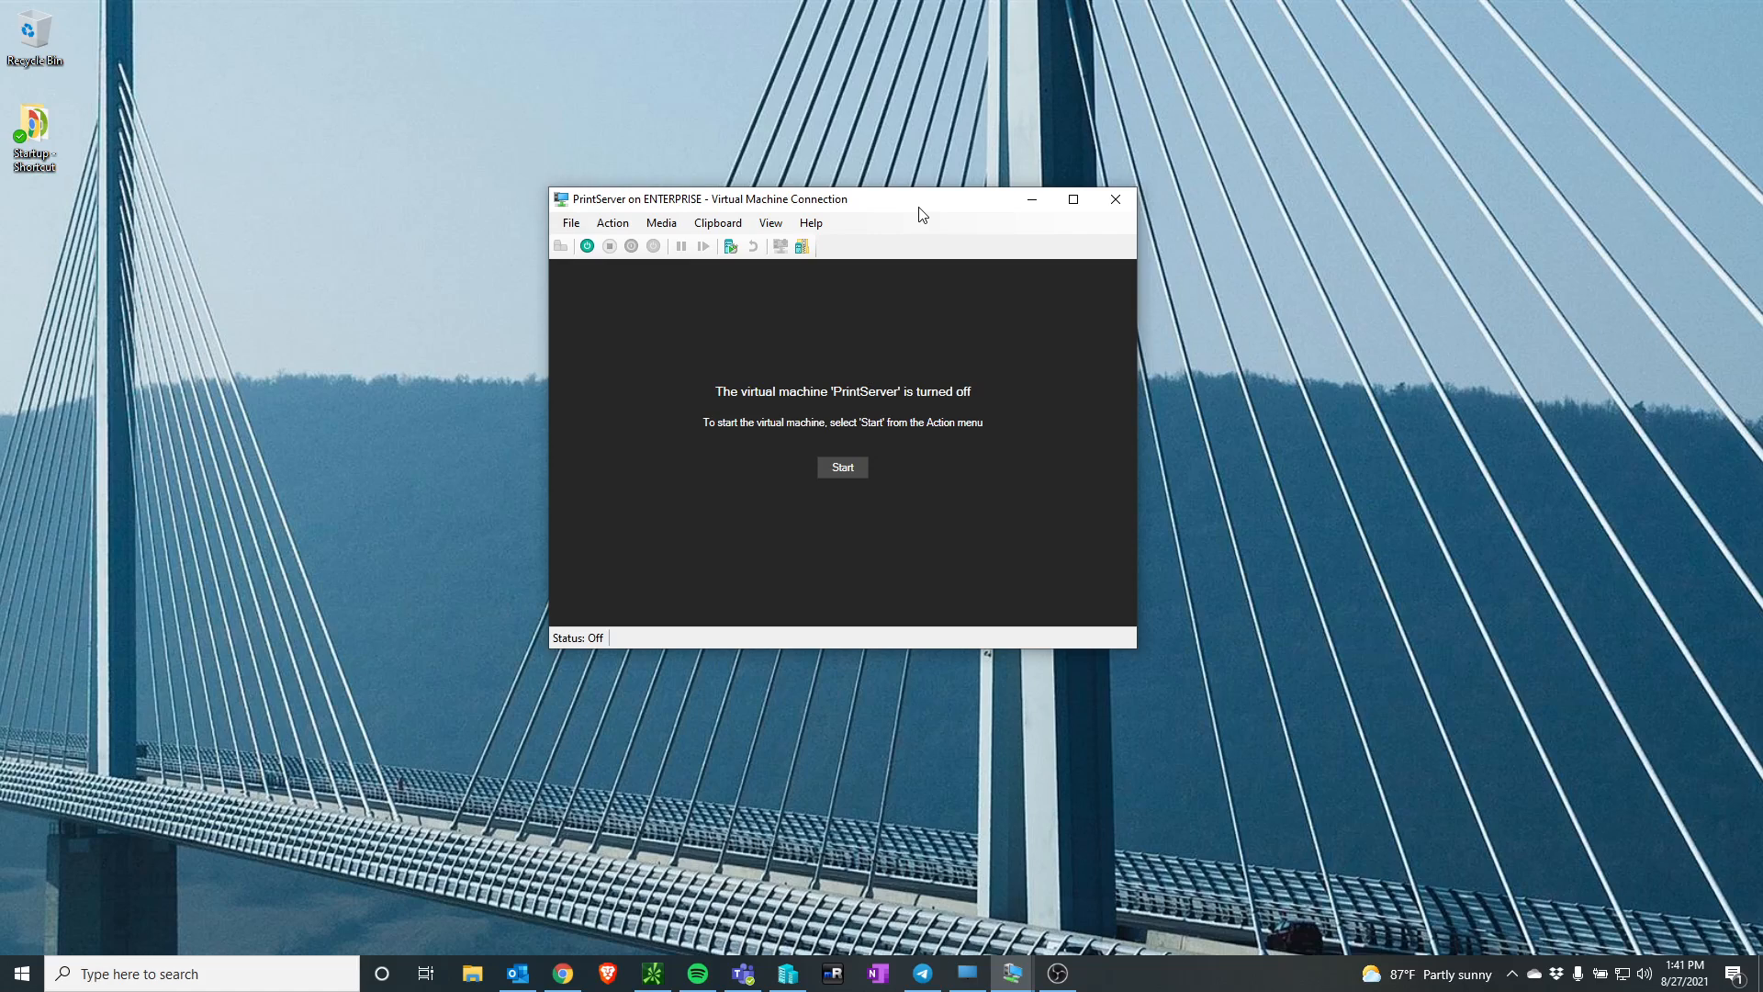
- Insert the Windows Server 2016 ISO from the OS ISOs folder into the PrintServer virtual machine's DVD drive
click(663, 224)
mouse_move(665, 242)
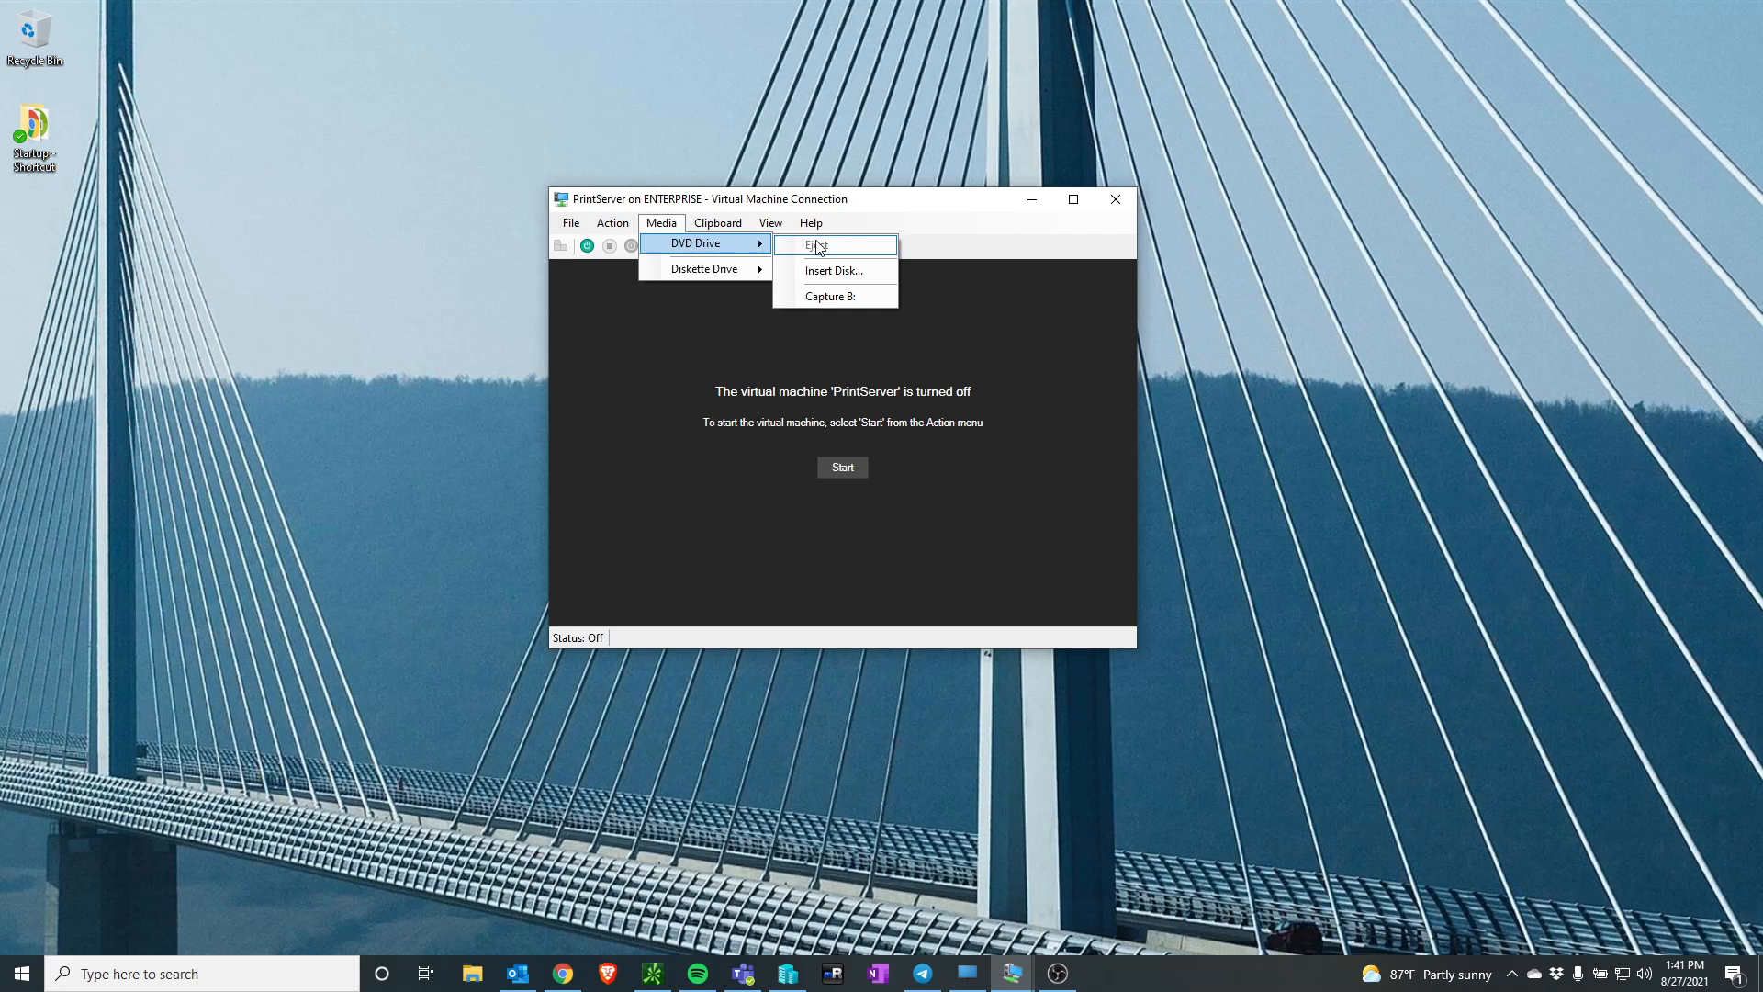
click(871, 274)
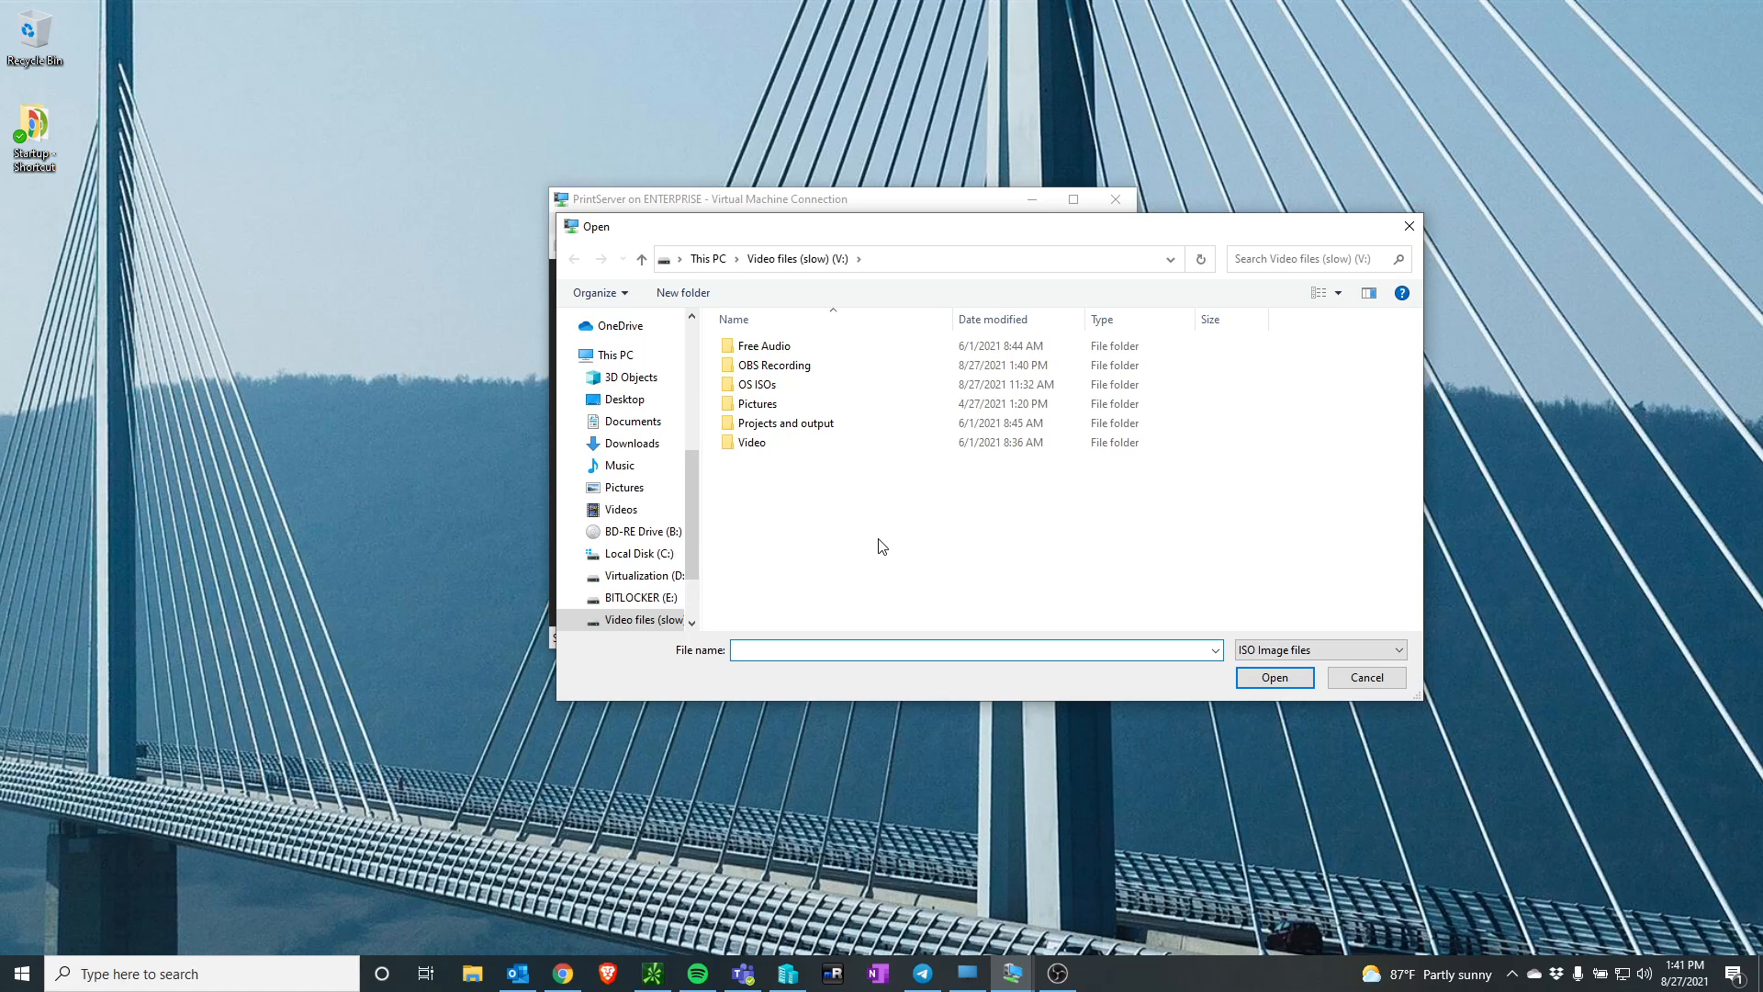
double_click(776, 386)
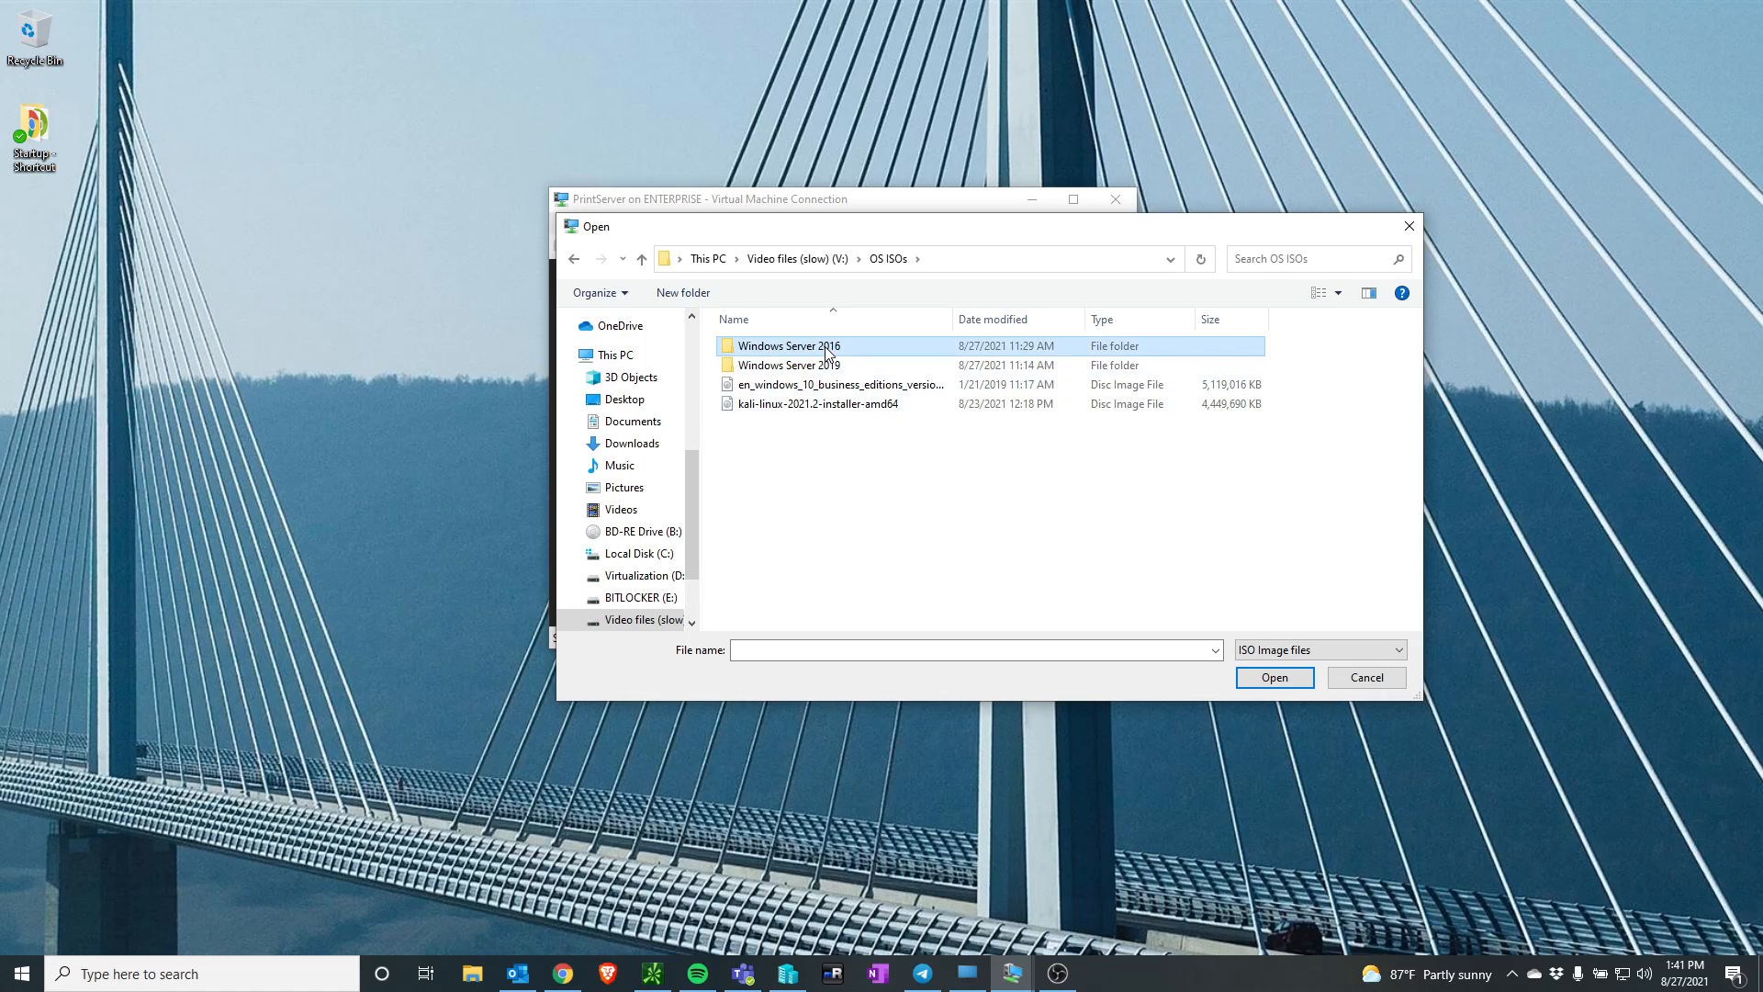
double_click(790, 347)
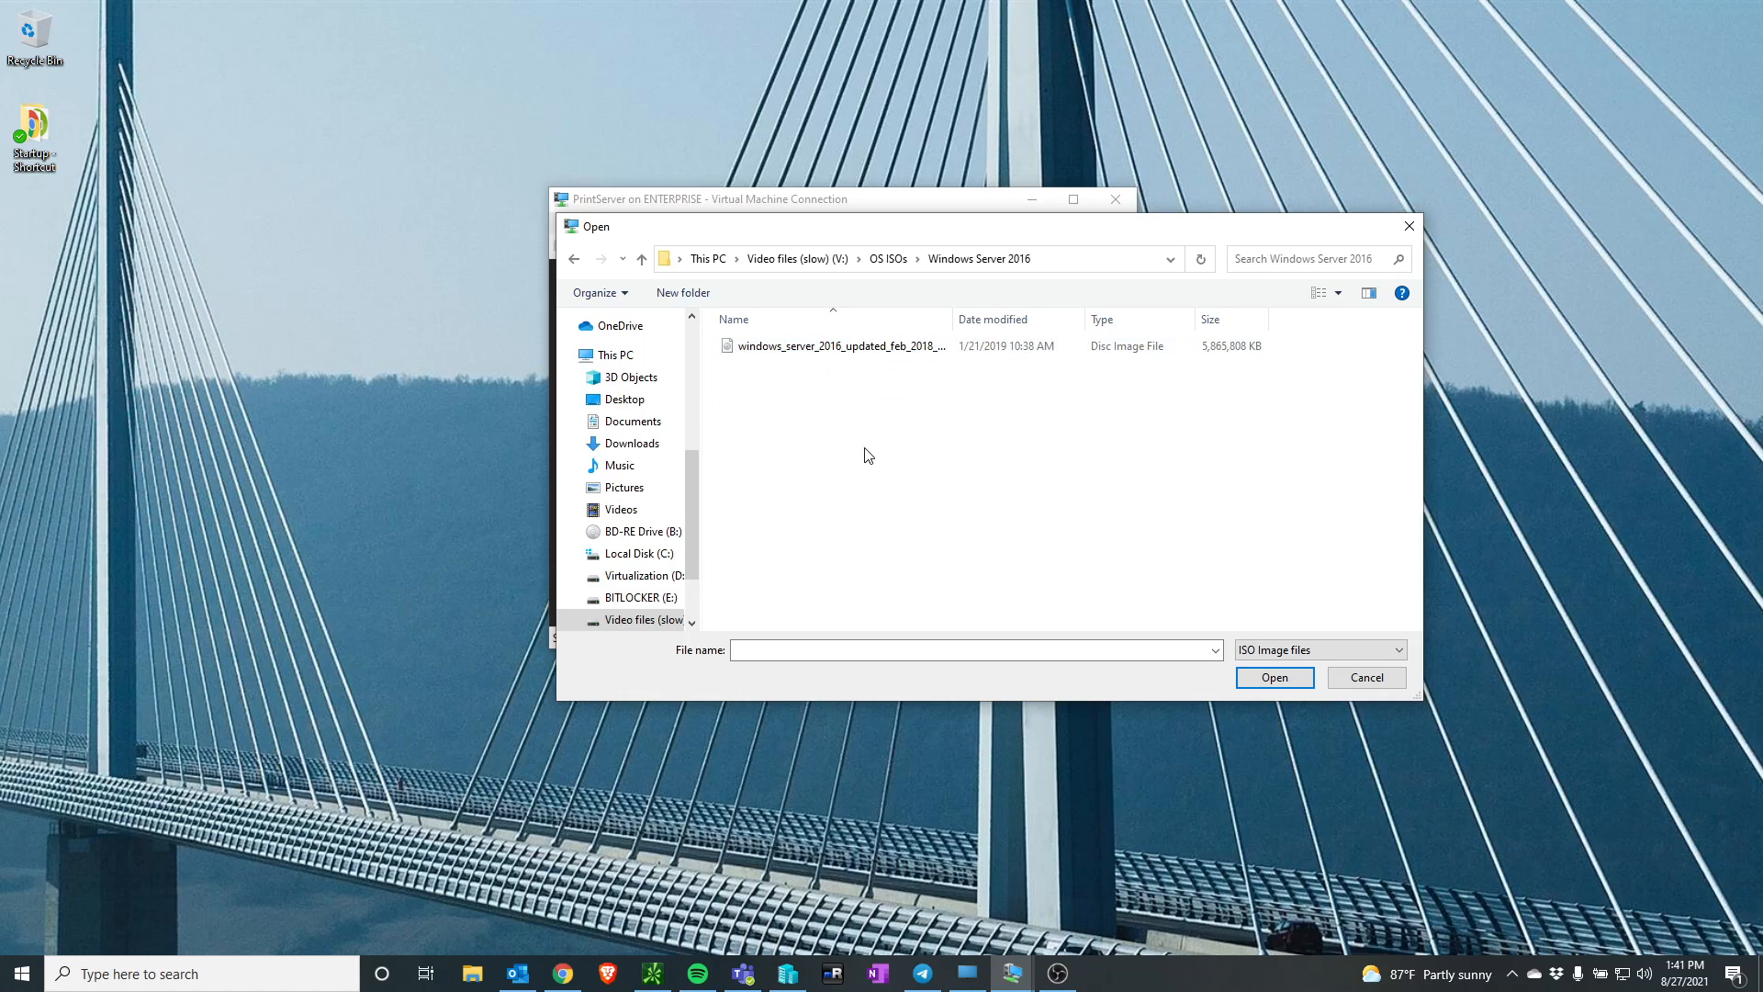
double_click(889, 348)
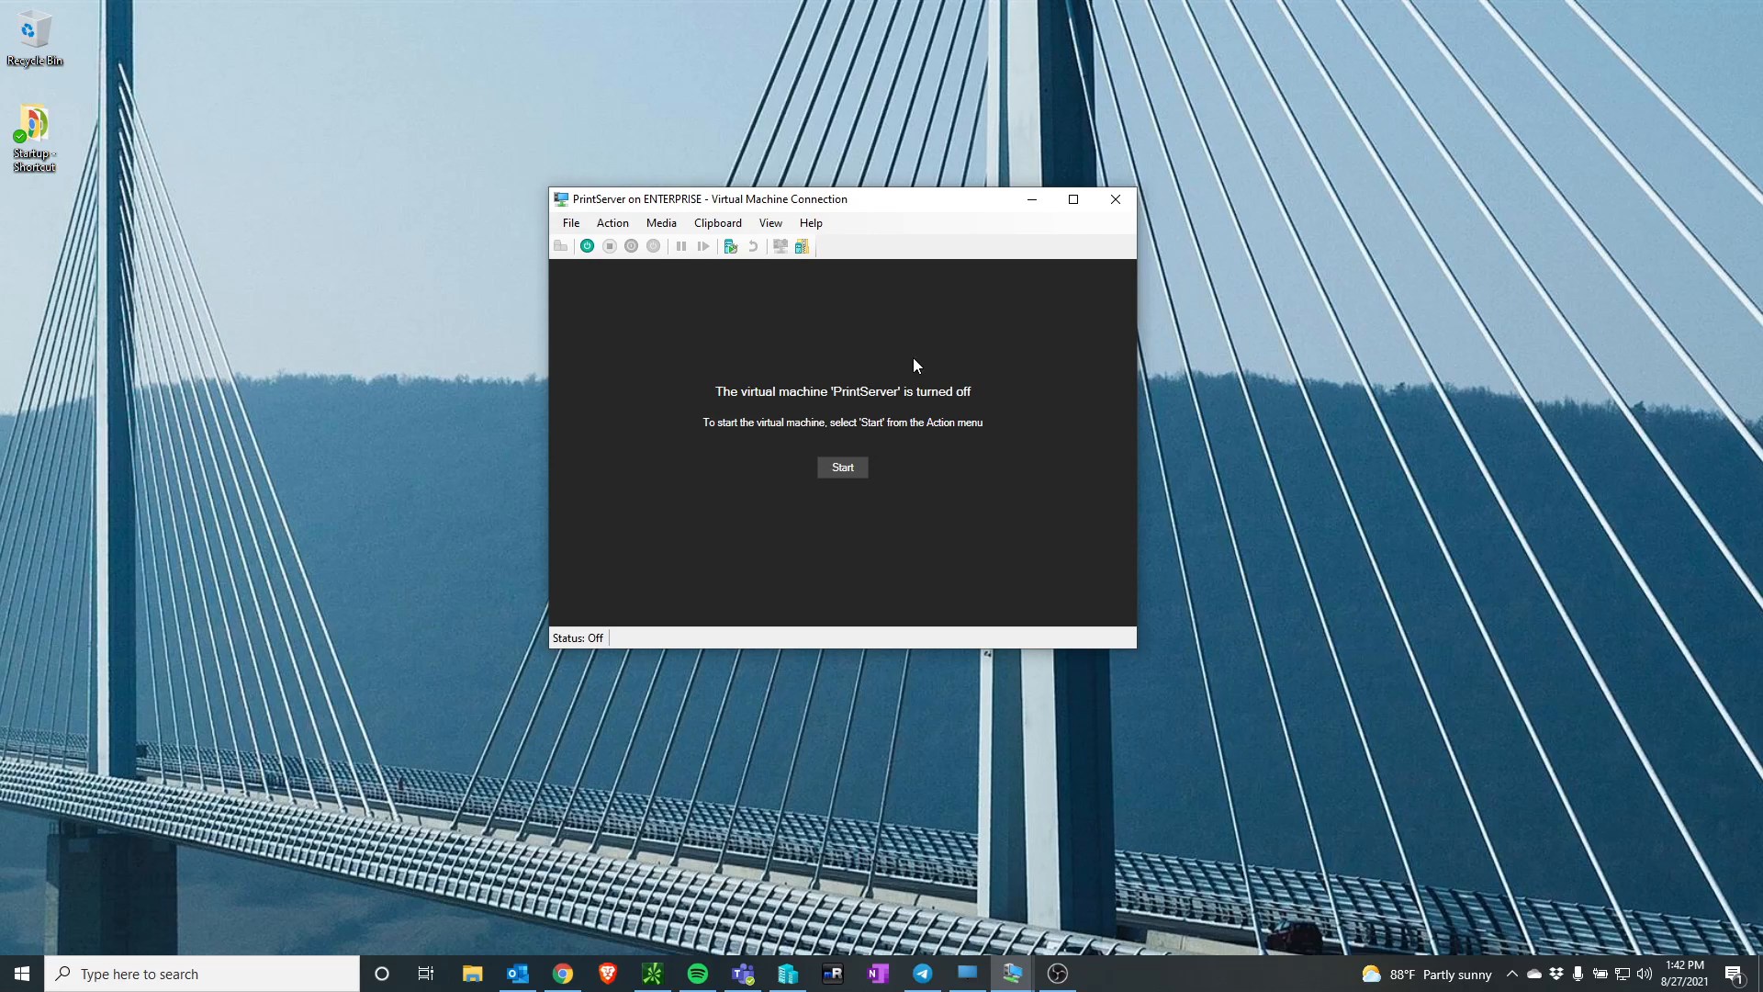
- Start the PrintServer virtual machine and begin the Windows Server 2016 installation with English (United States) and the US keyboard
click(846, 469)
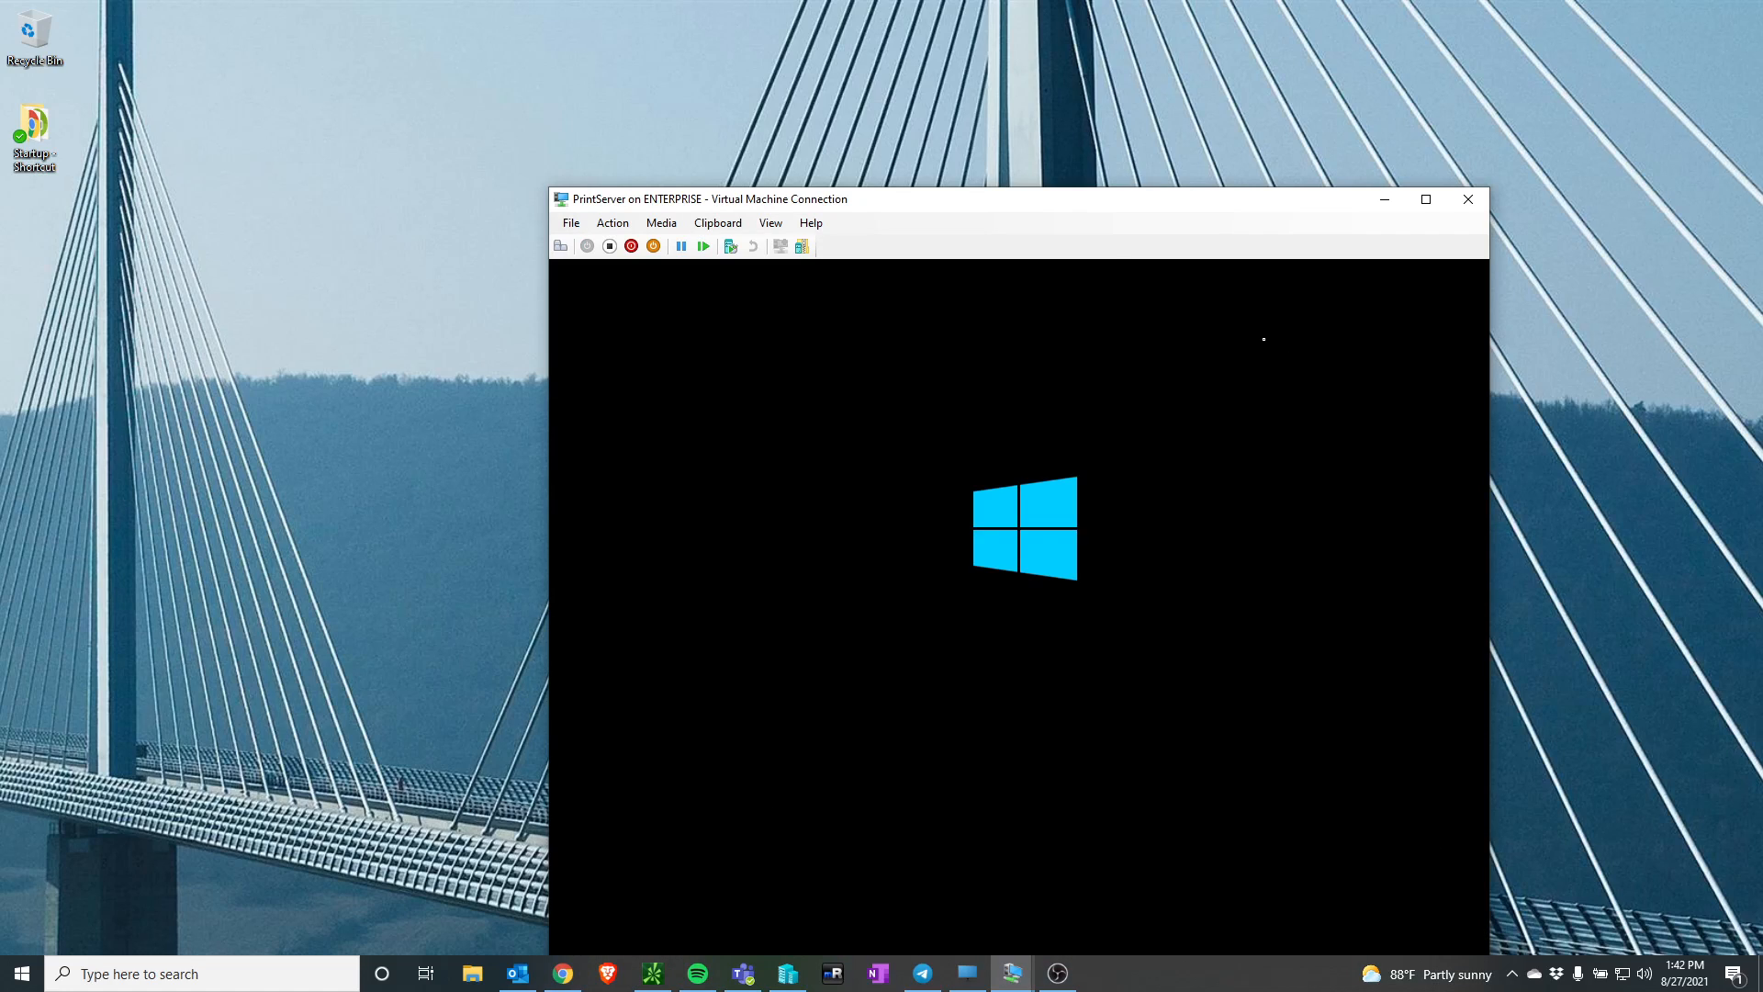
drag(1054, 209, 903, 91)
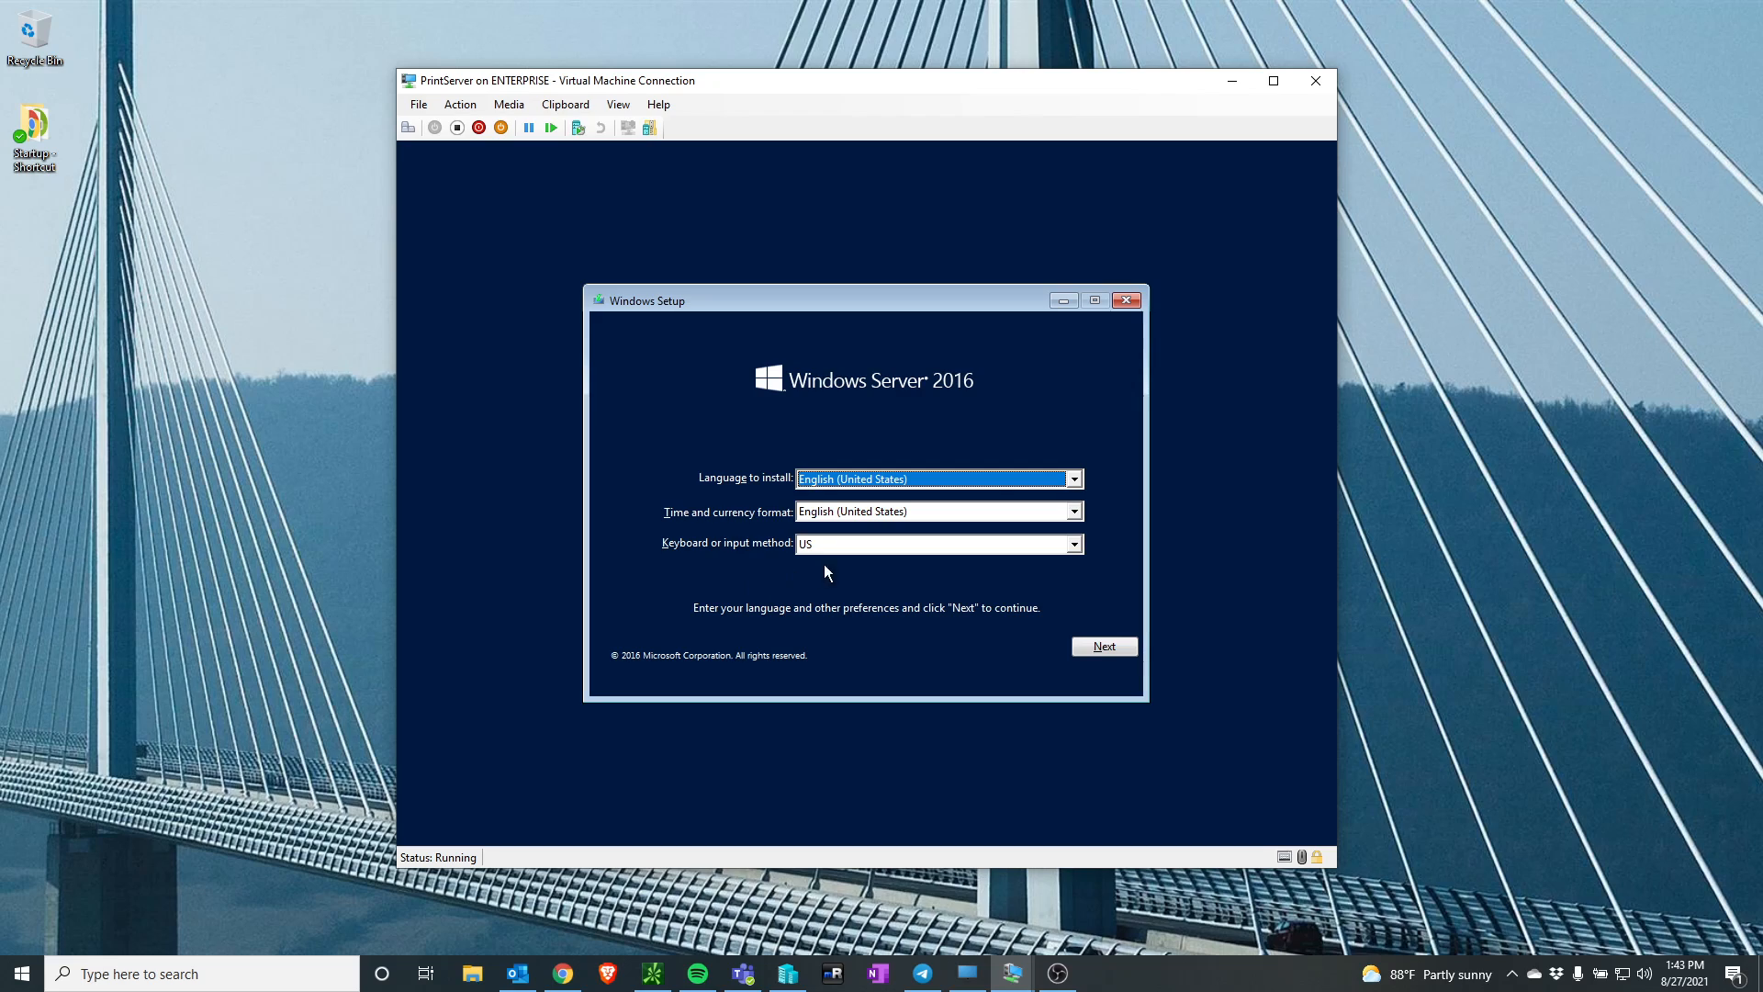
click(1096, 646)
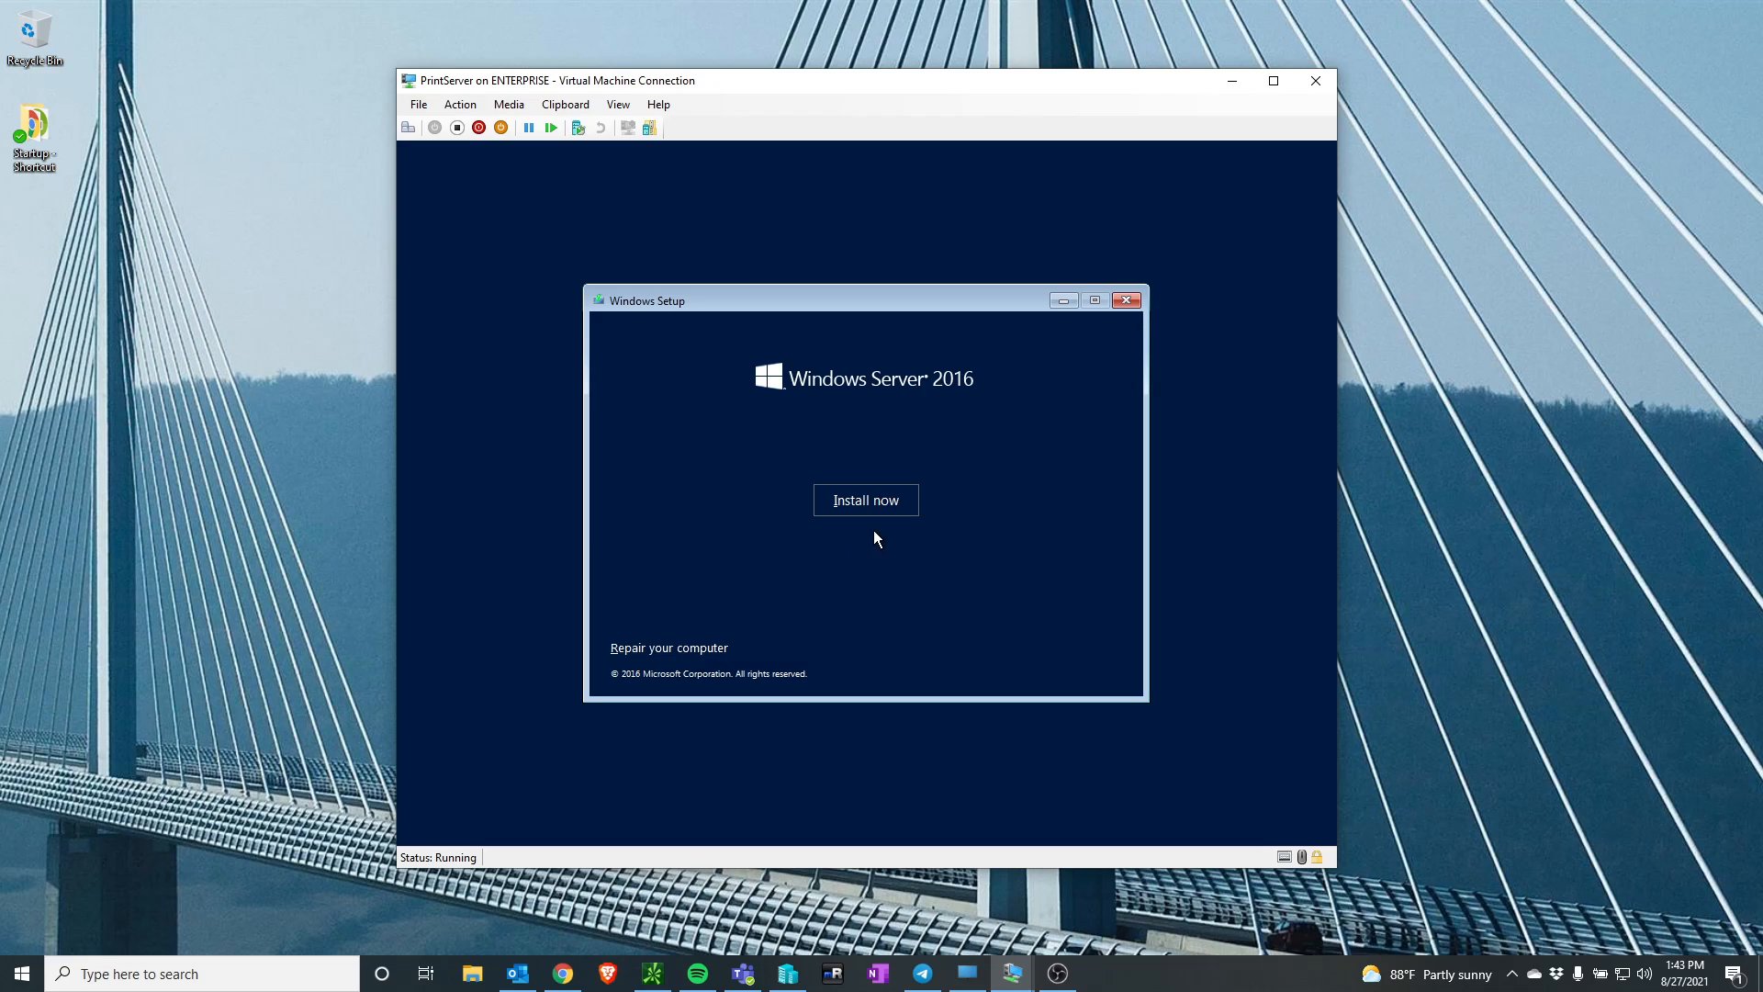
click(892, 501)
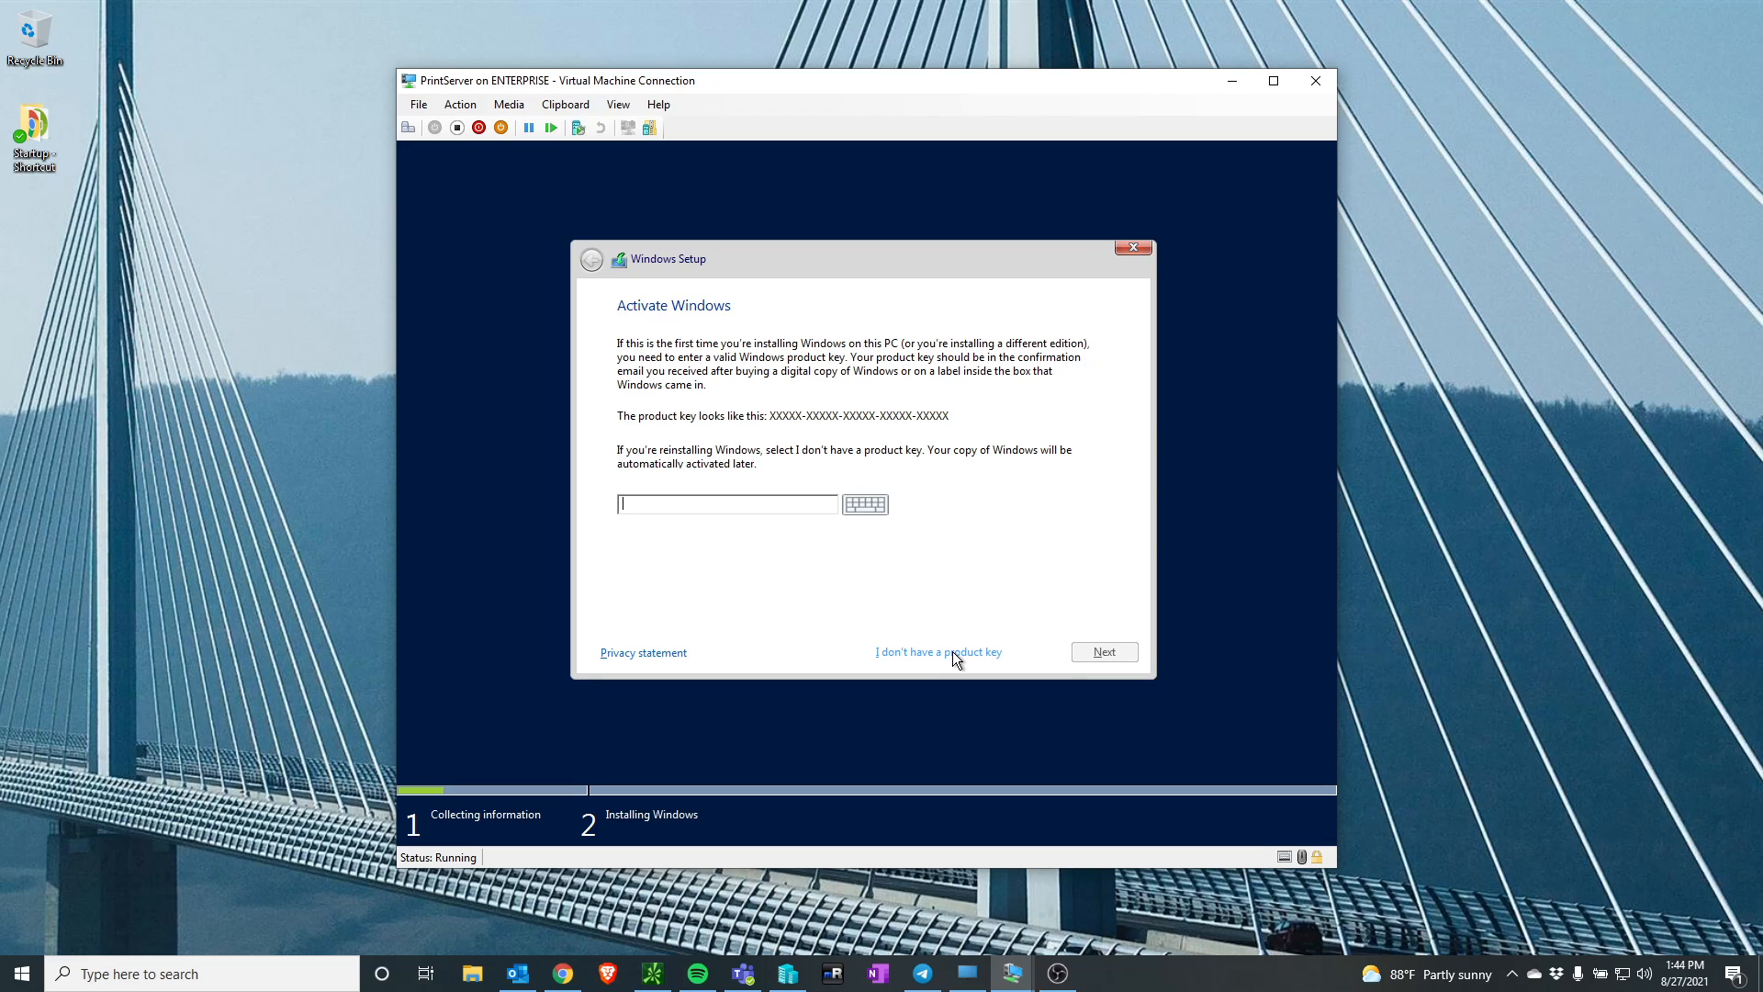
- Proceed without a product key and choose Windows Server 2016 Standard (Desktop Experience) after comparing it with the other editions
click(955, 654)
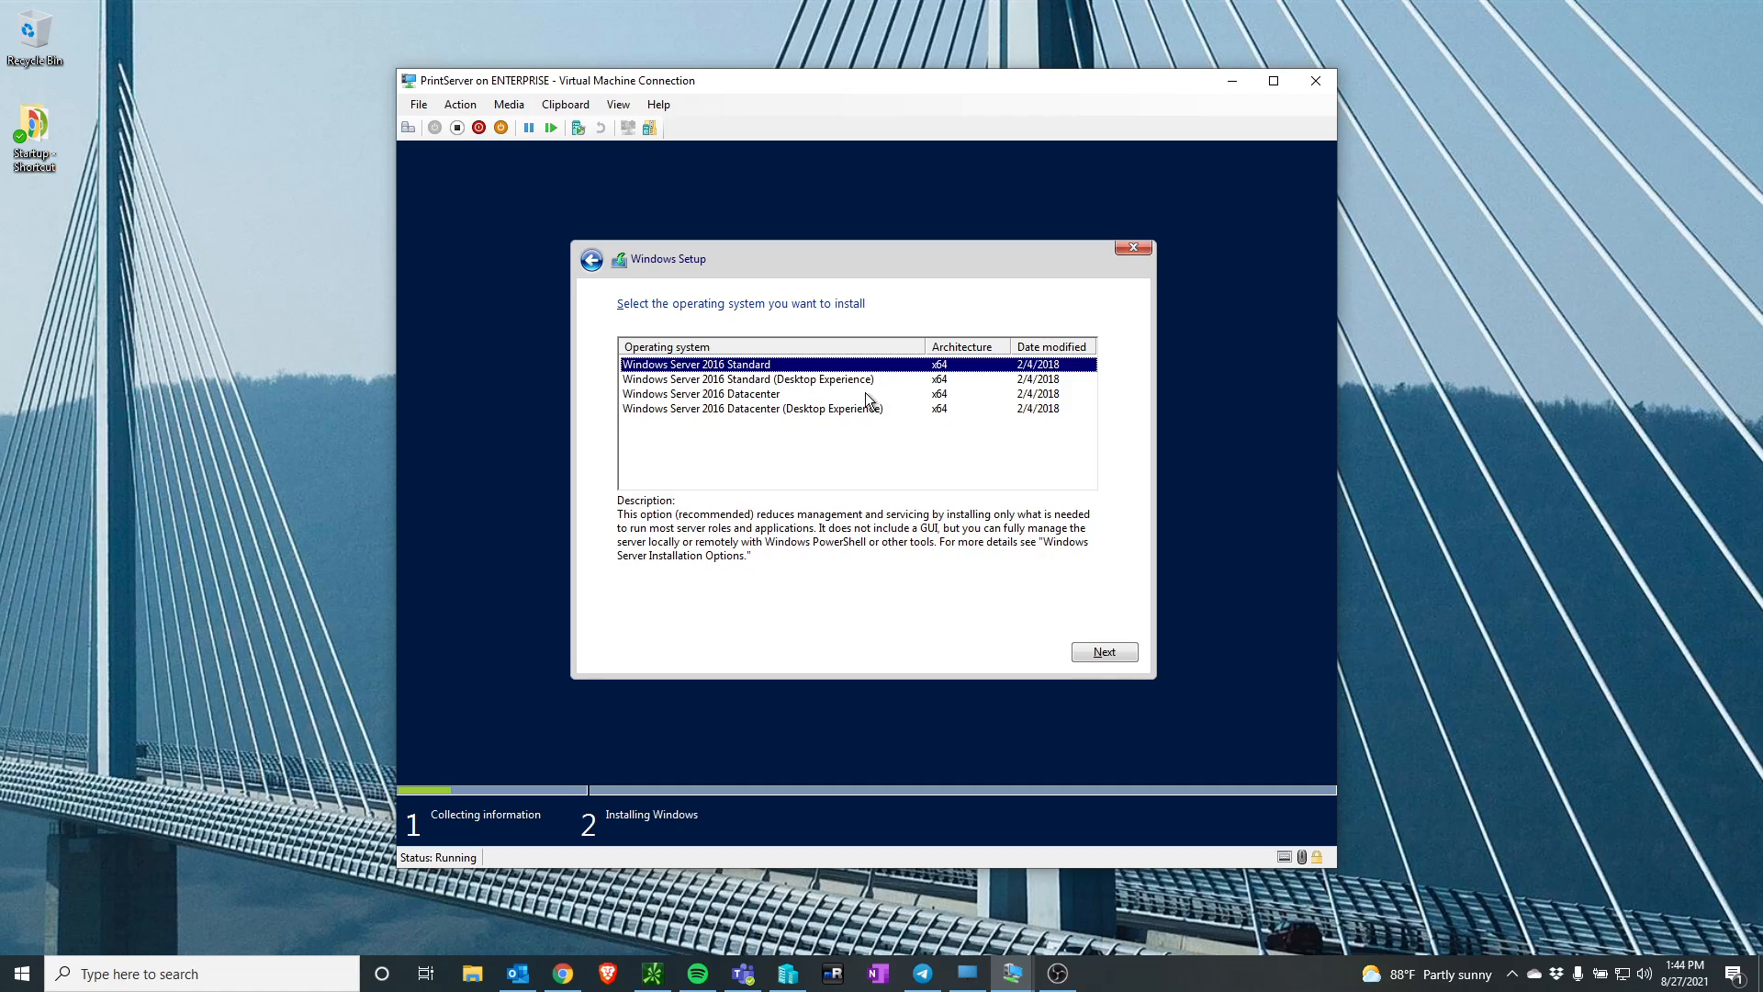
click(746, 397)
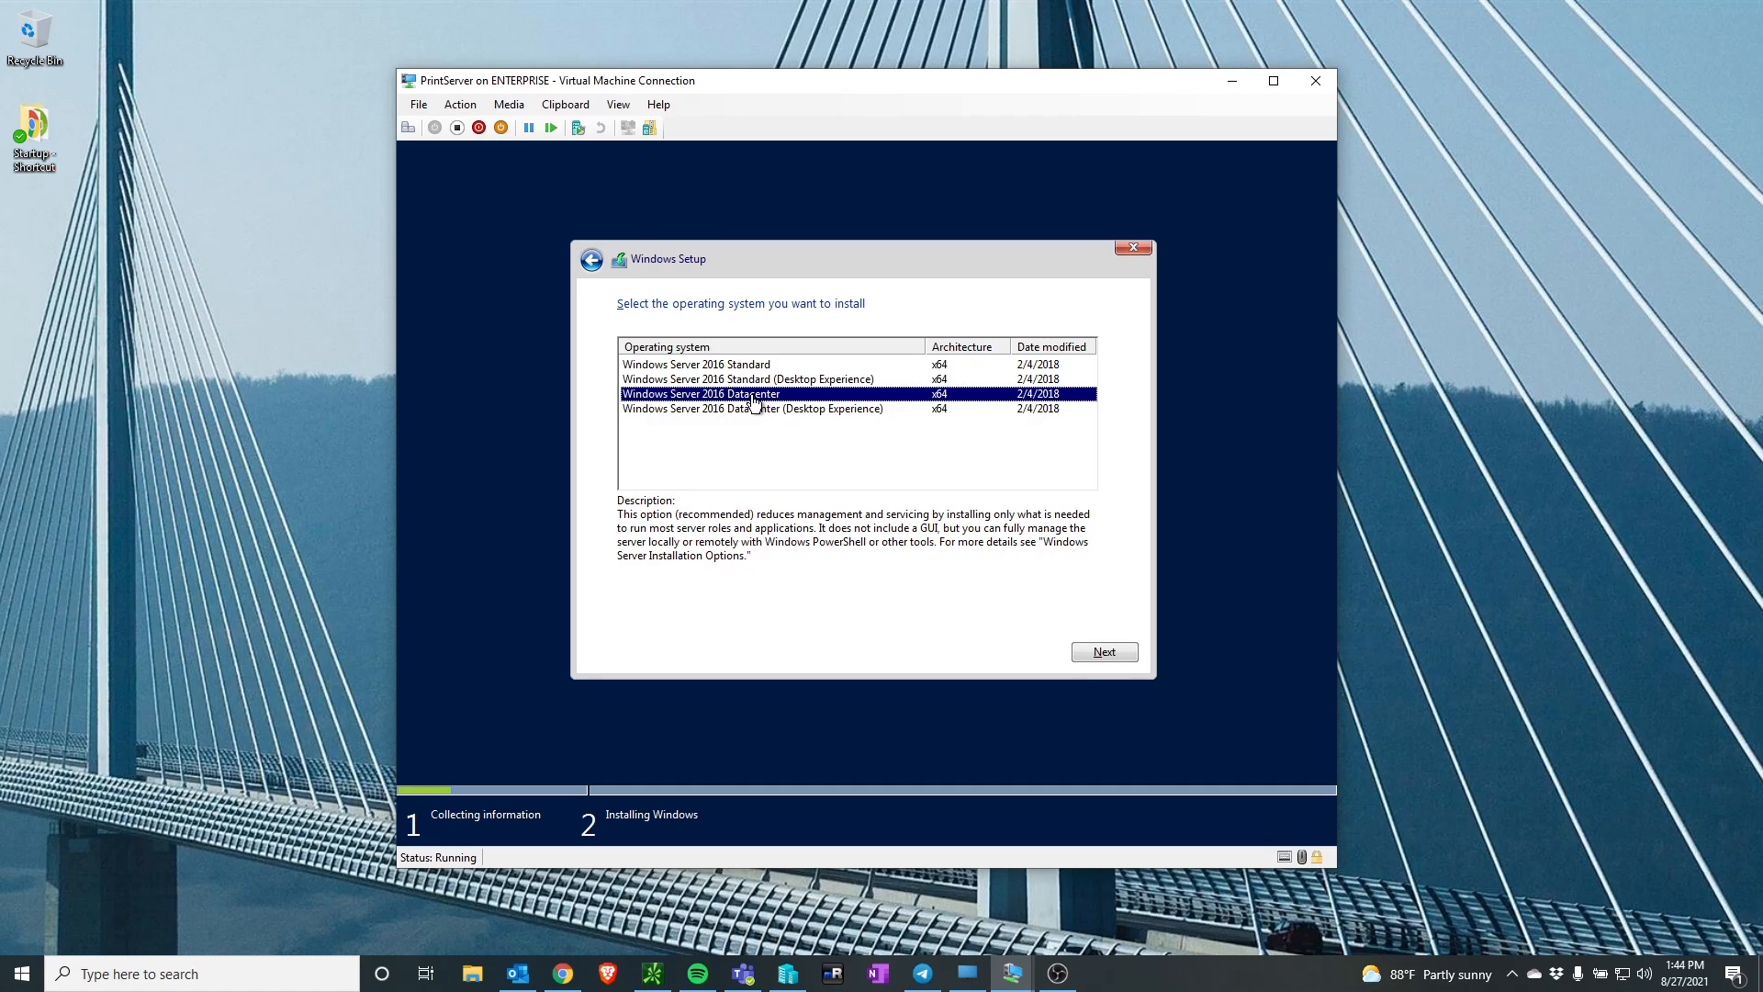
click(767, 368)
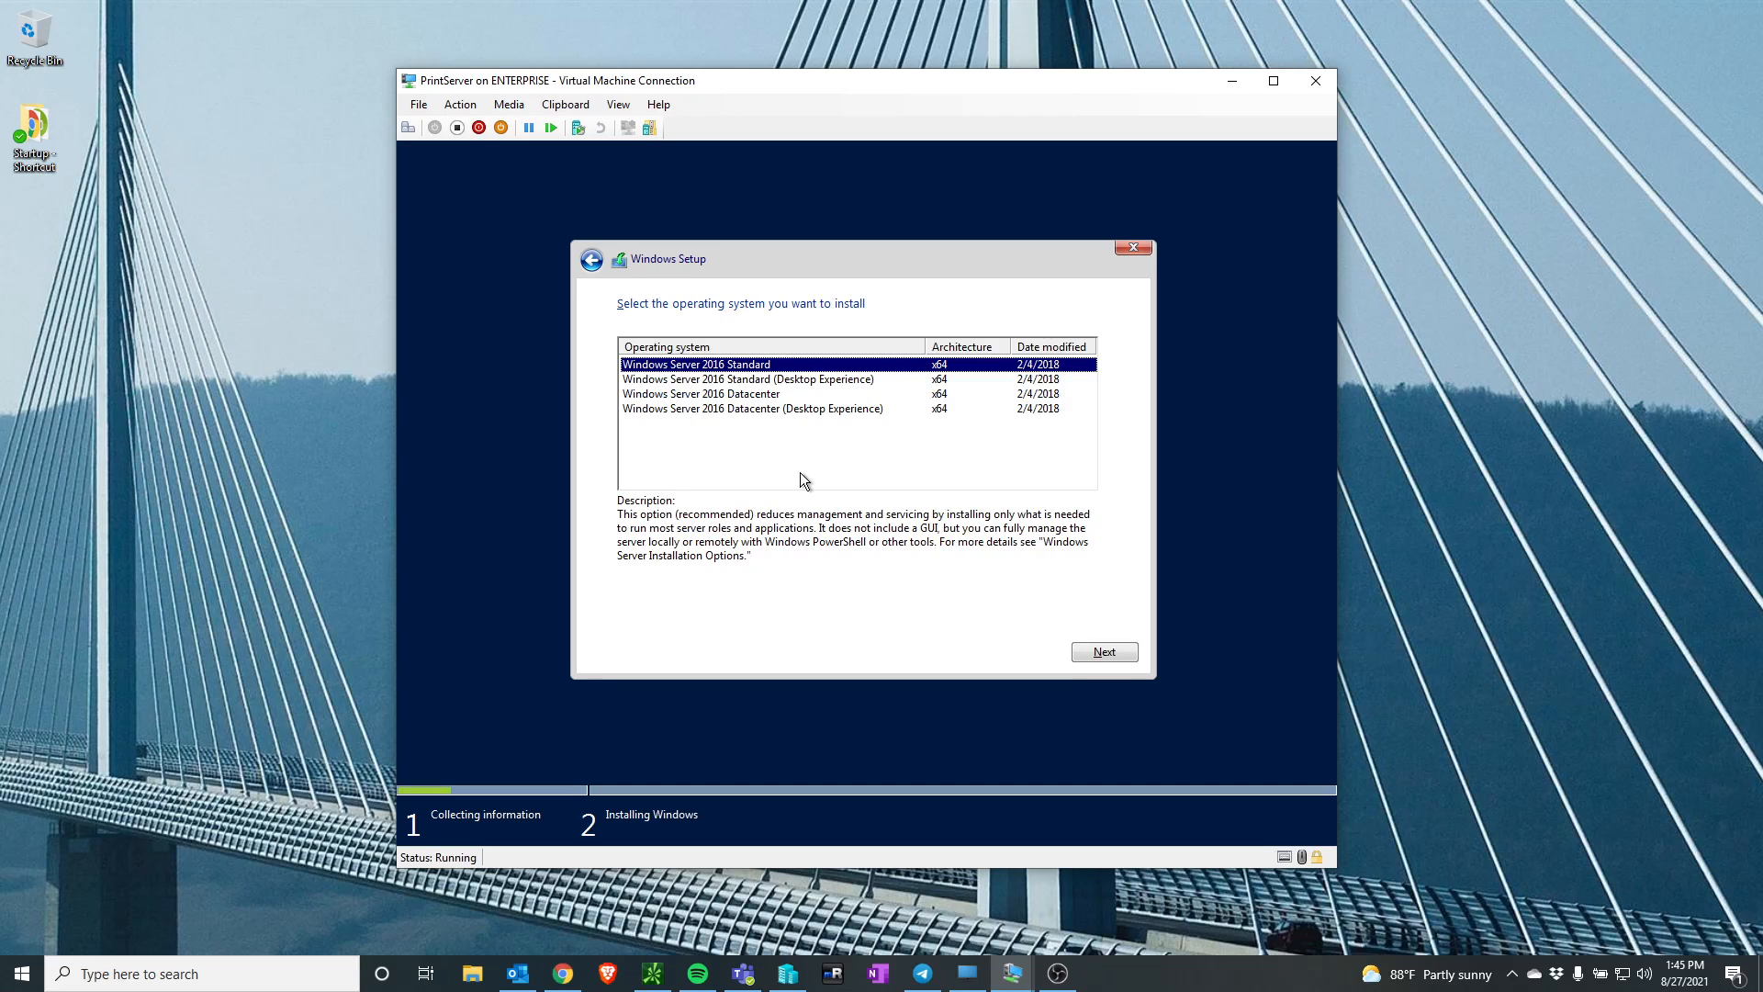
click(819, 384)
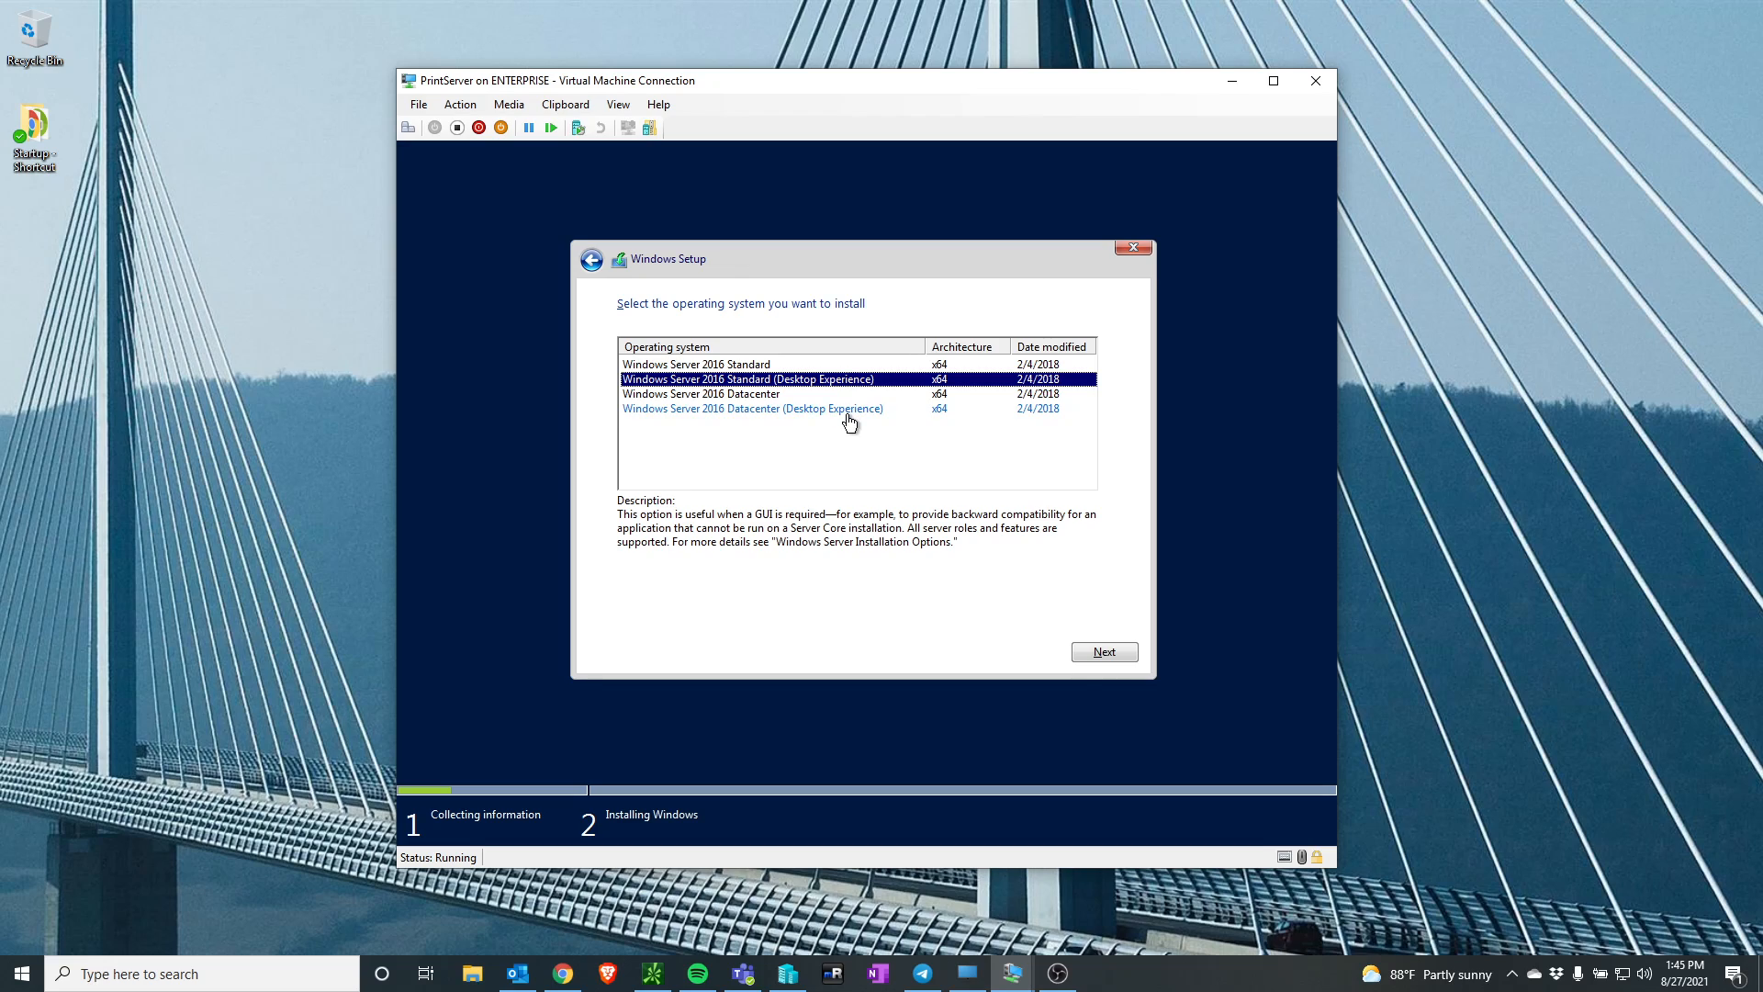
click(845, 365)
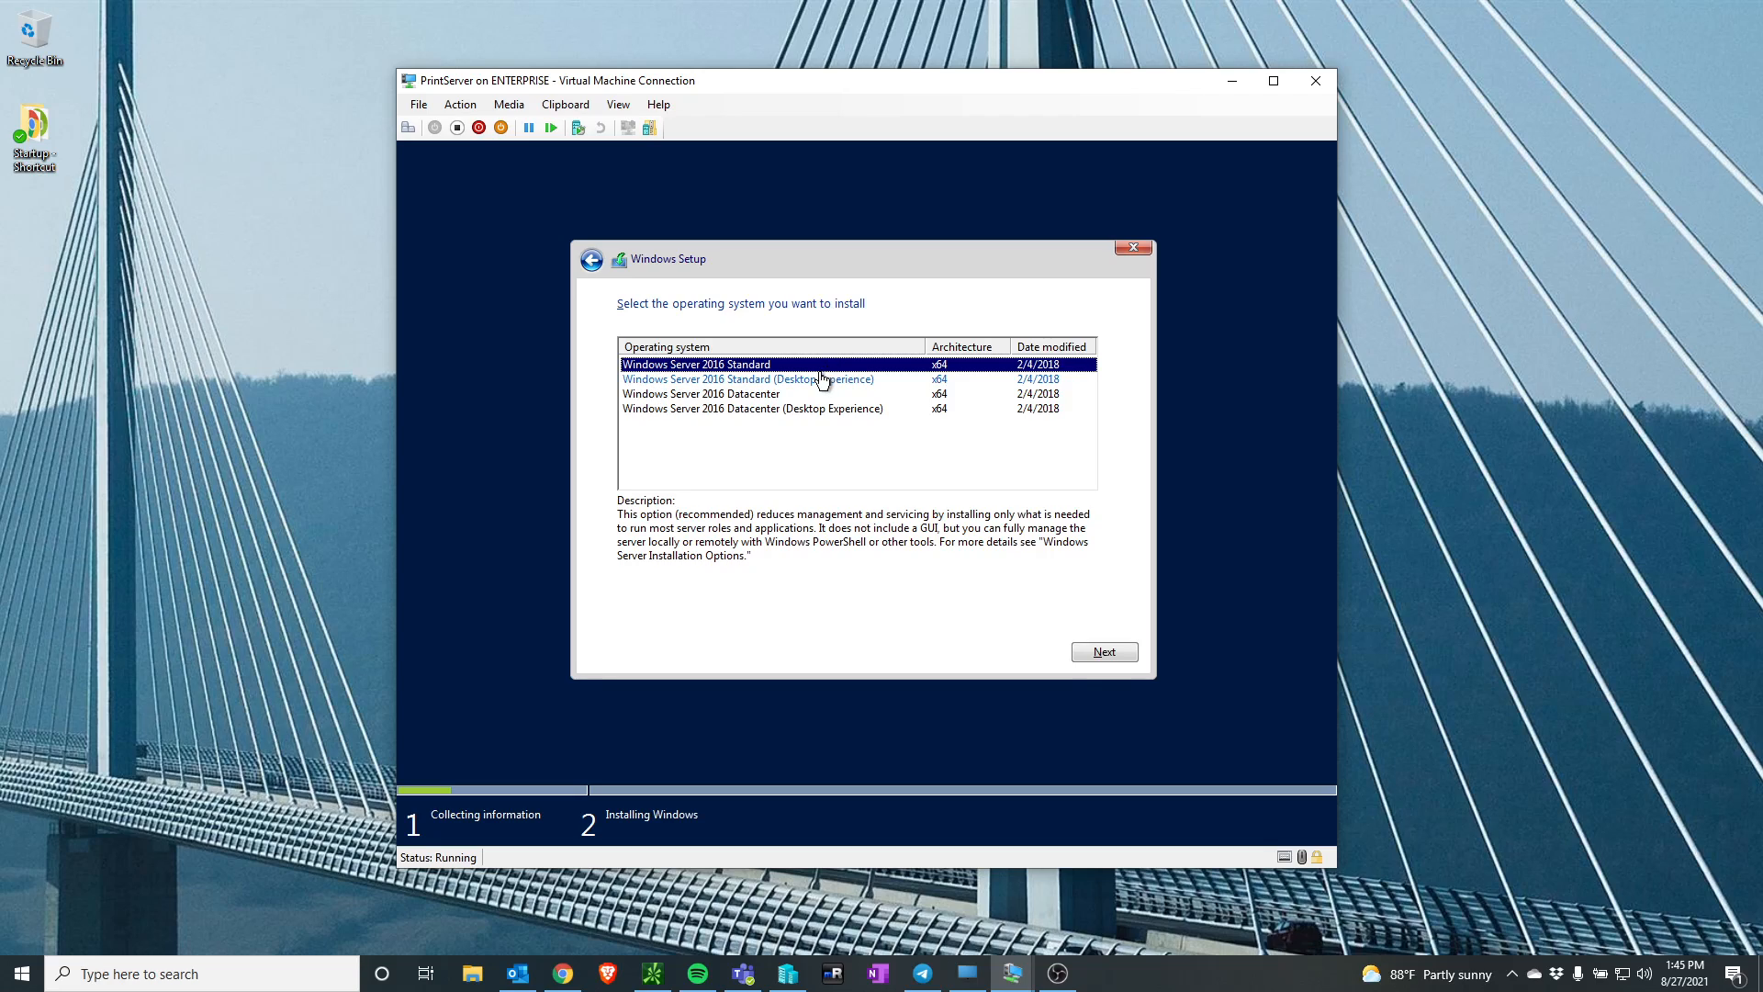
click(820, 381)
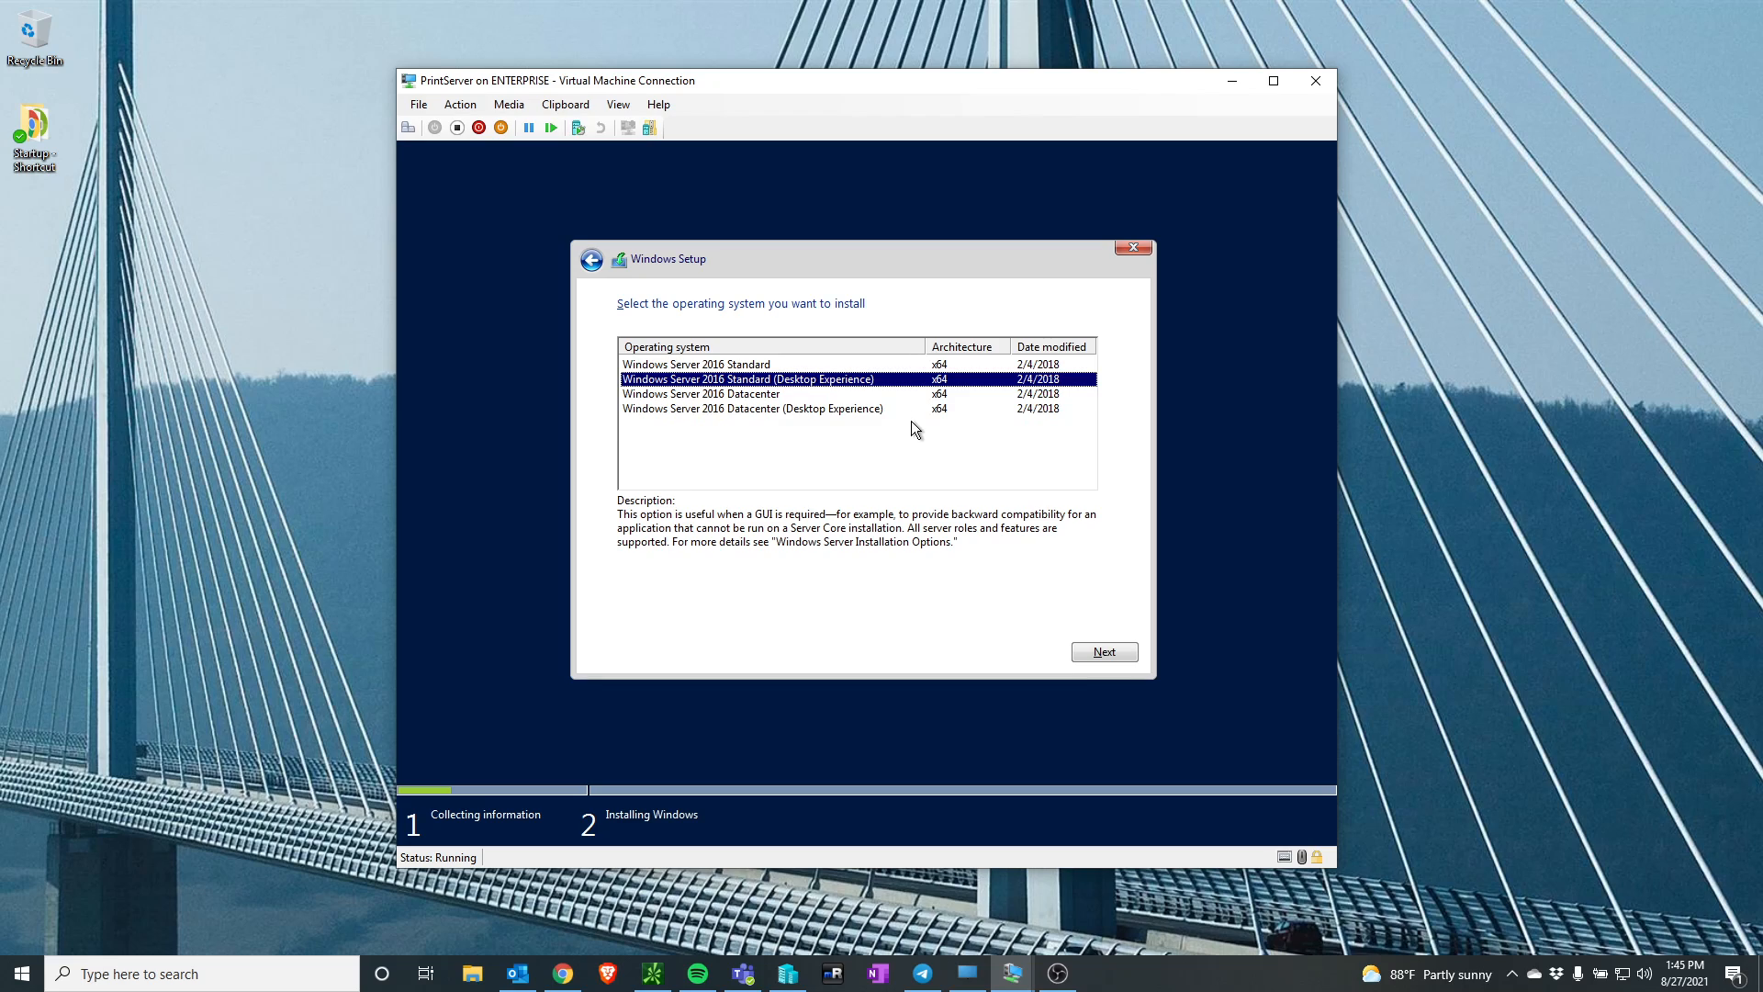
click(824, 369)
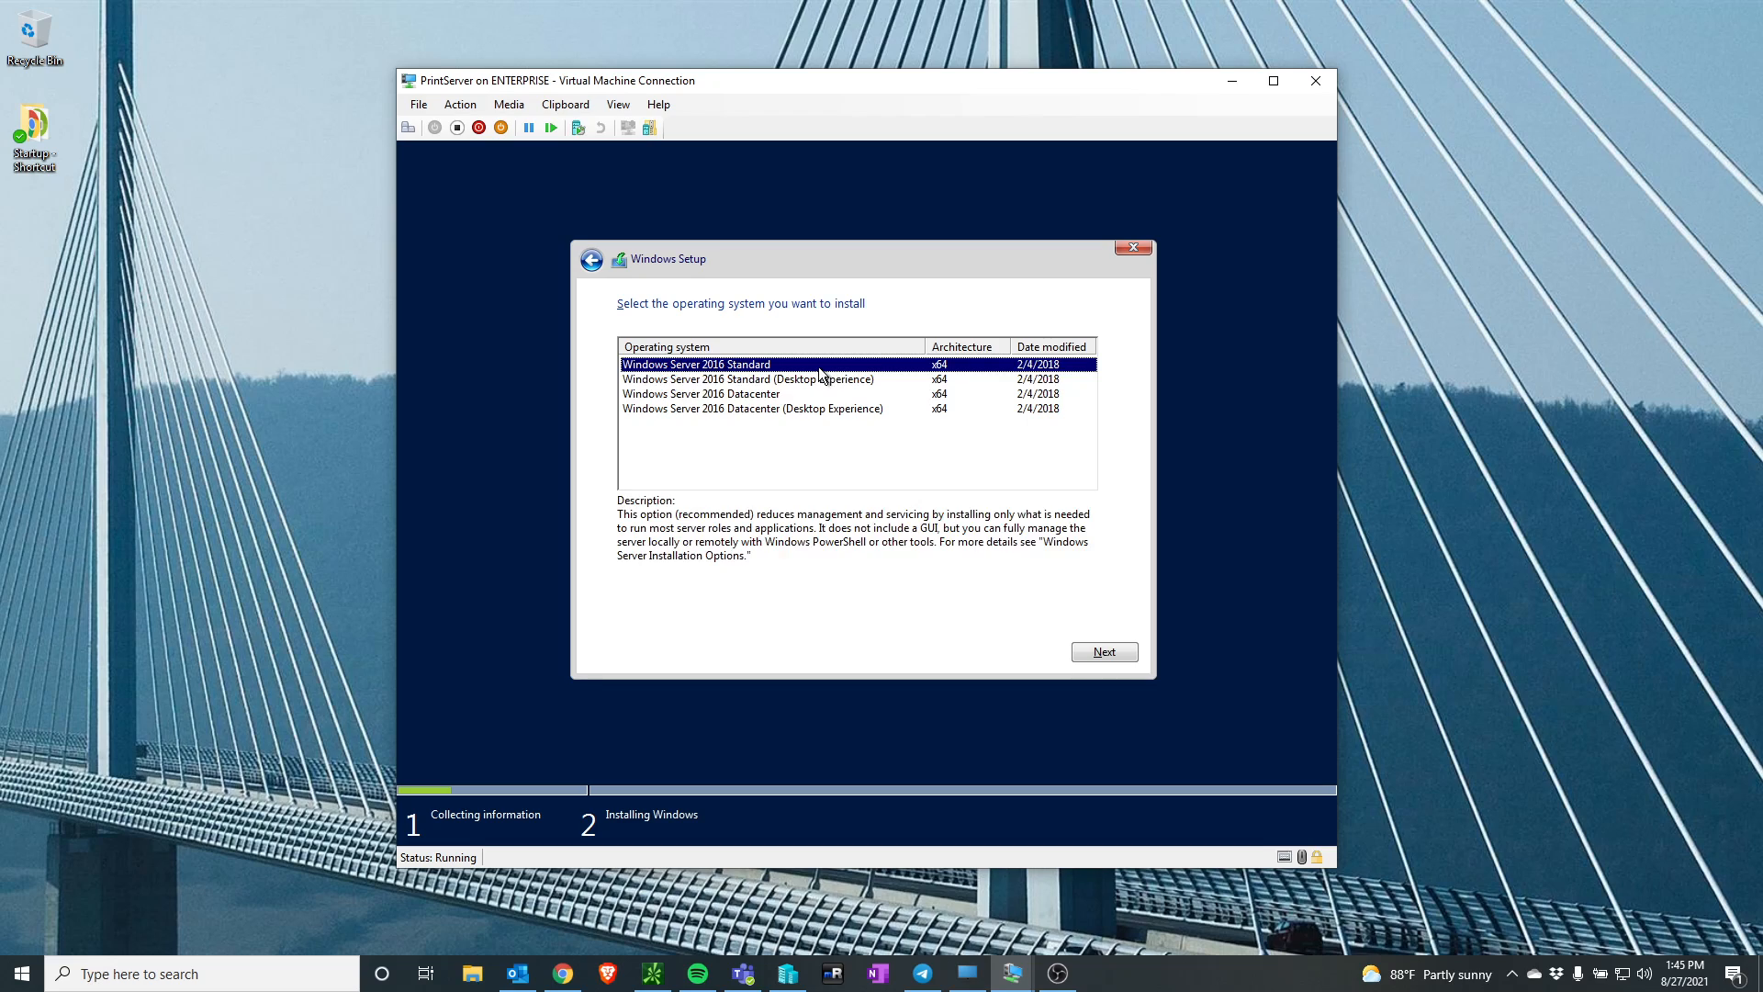
click(814, 381)
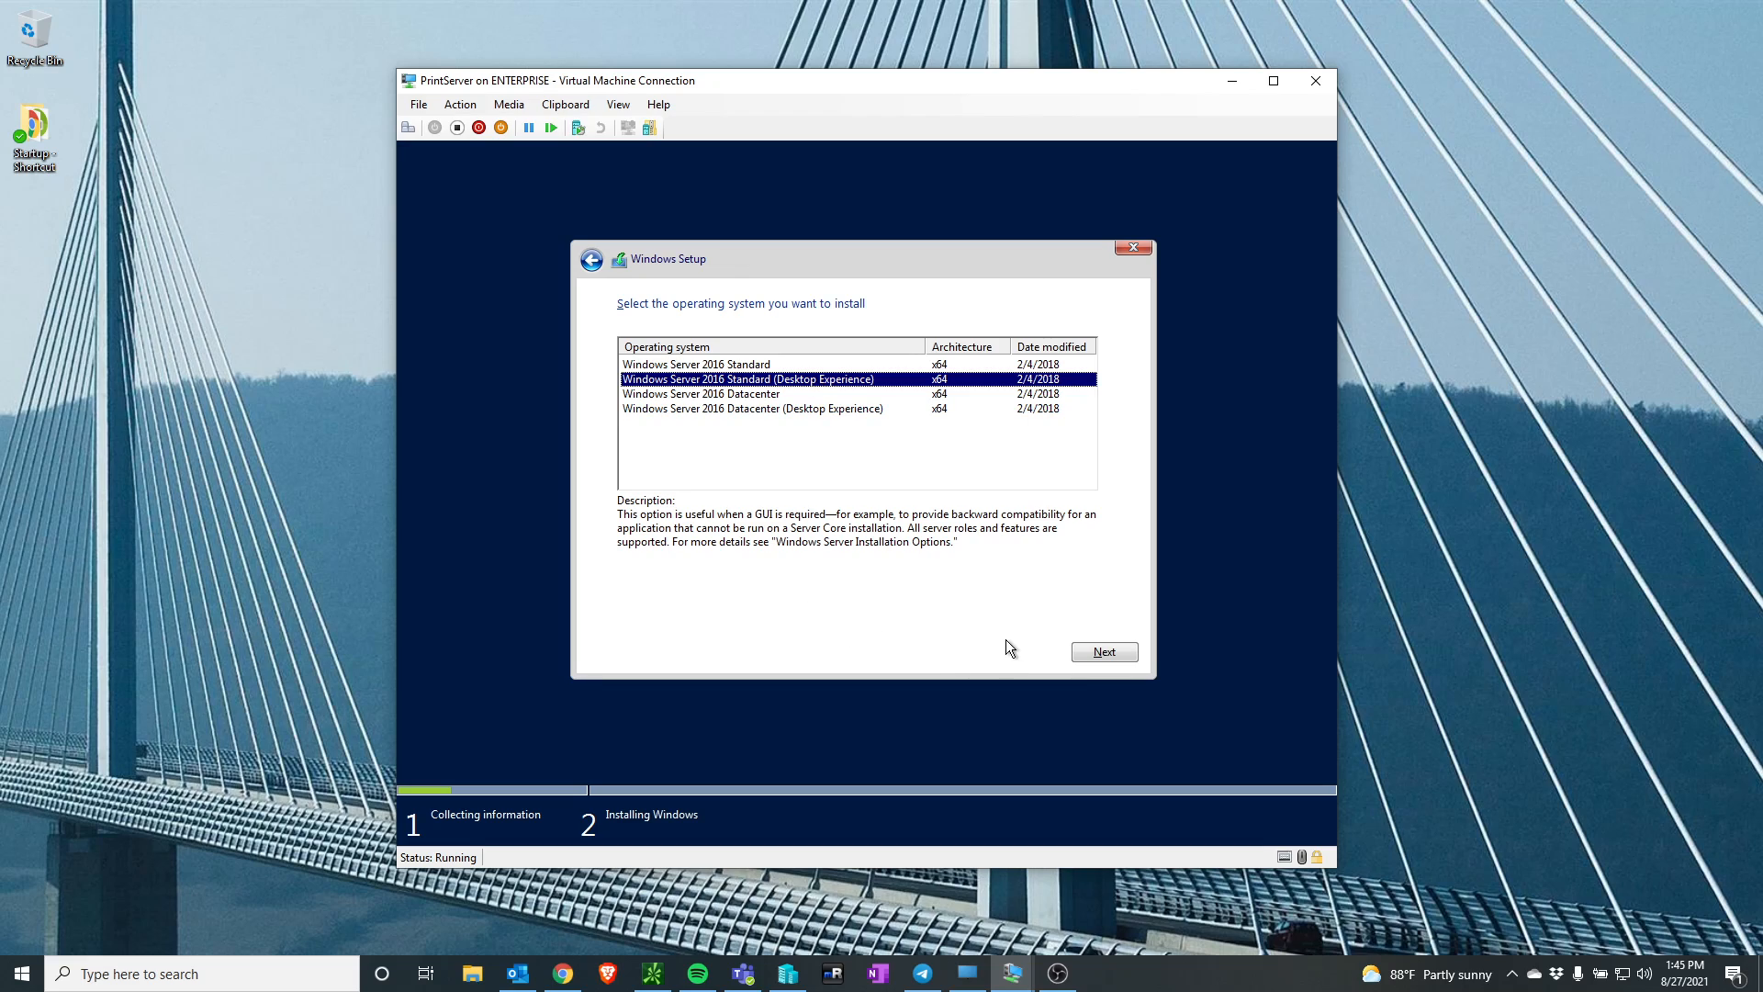
click(1093, 651)
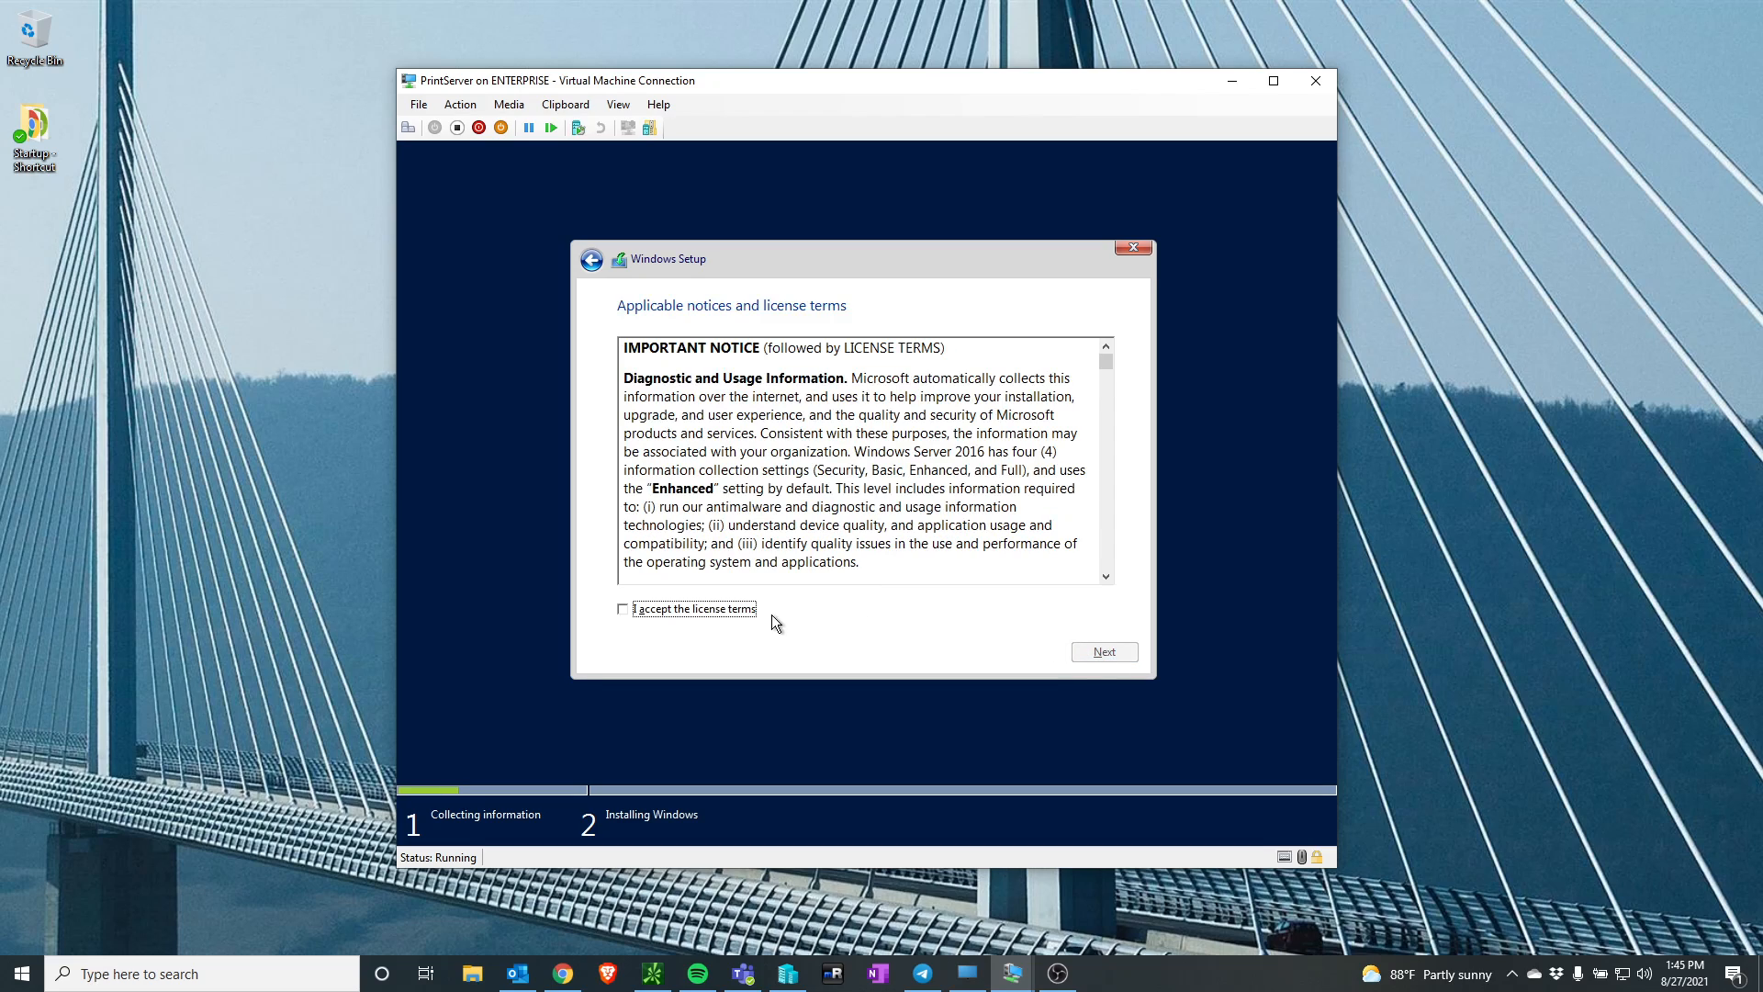
- Accept the license terms and run a custom Windows-only installation on Drive 0 Unallocated Space
click(714, 611)
click(1067, 649)
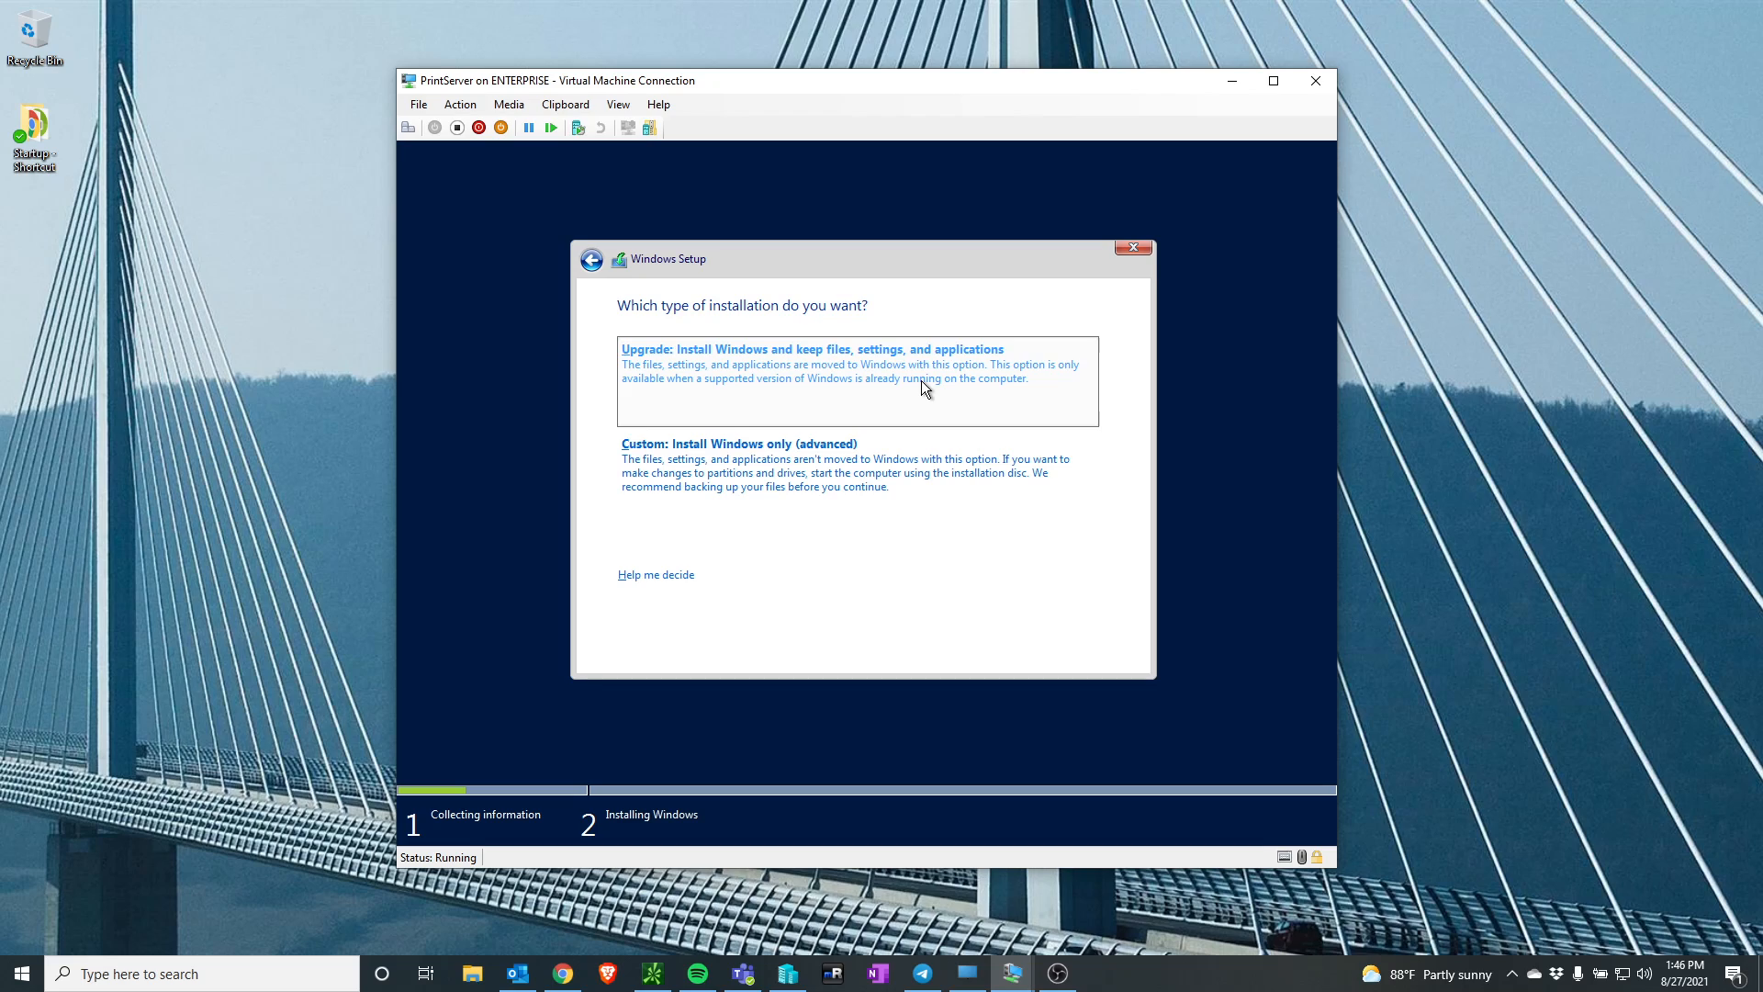
click(812, 472)
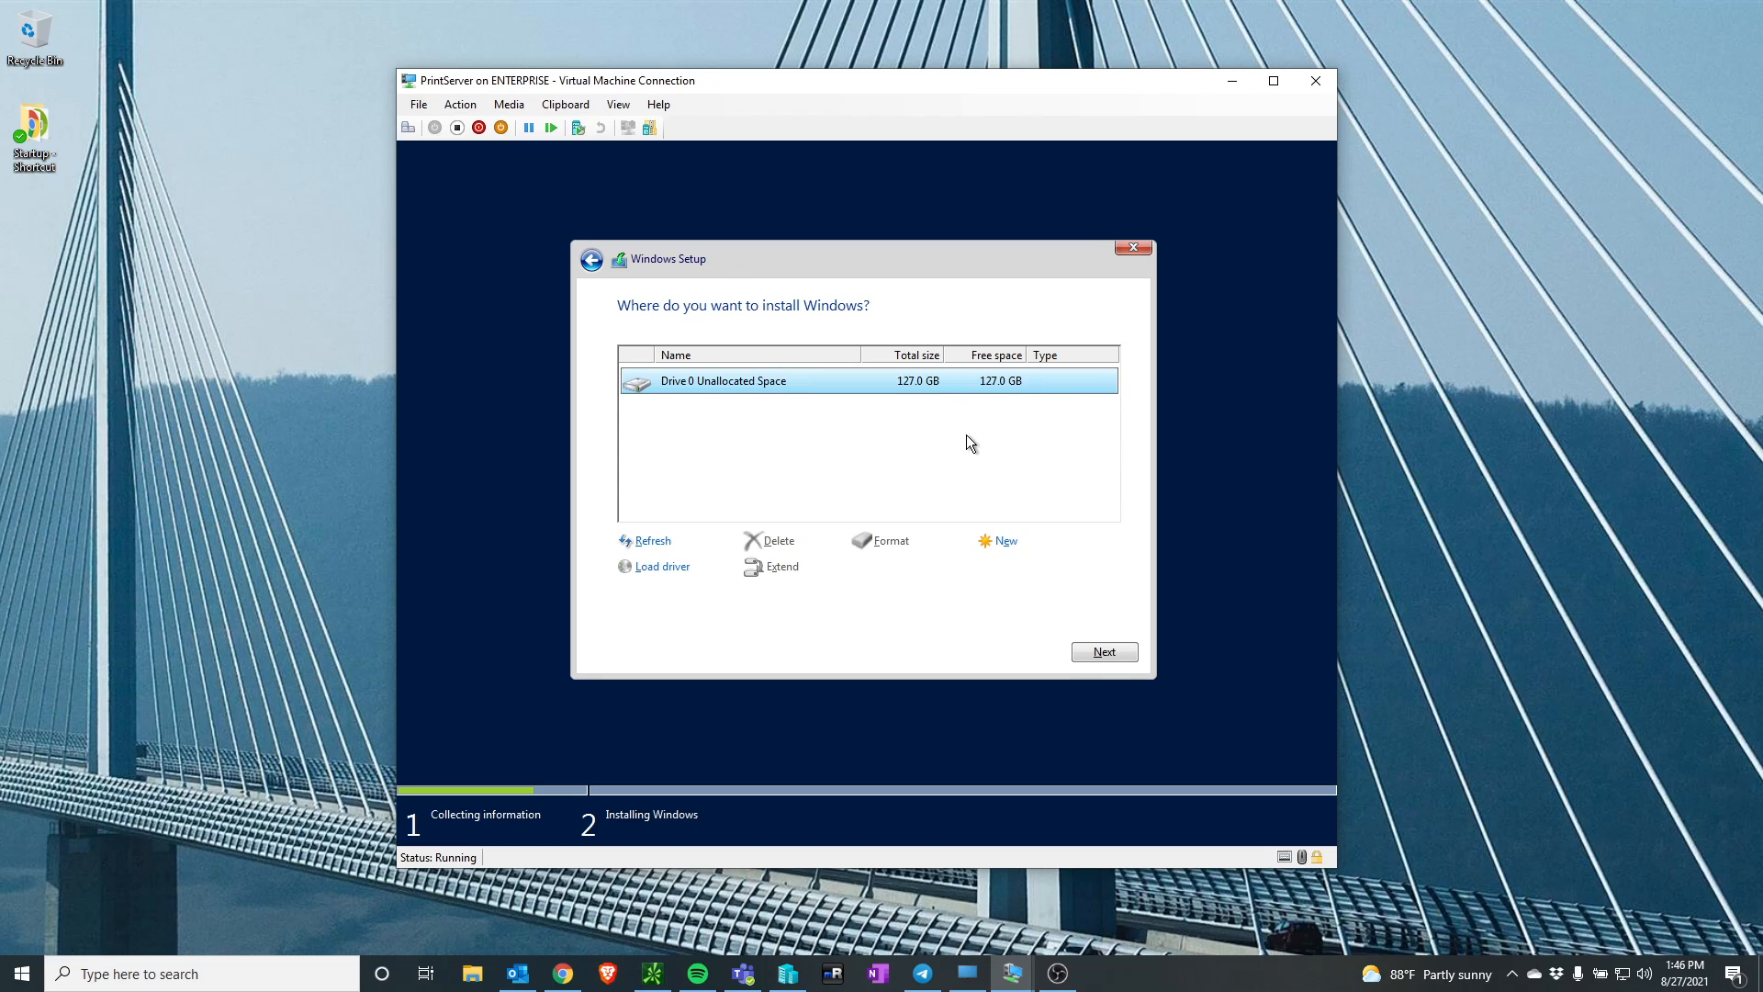
click(1098, 649)
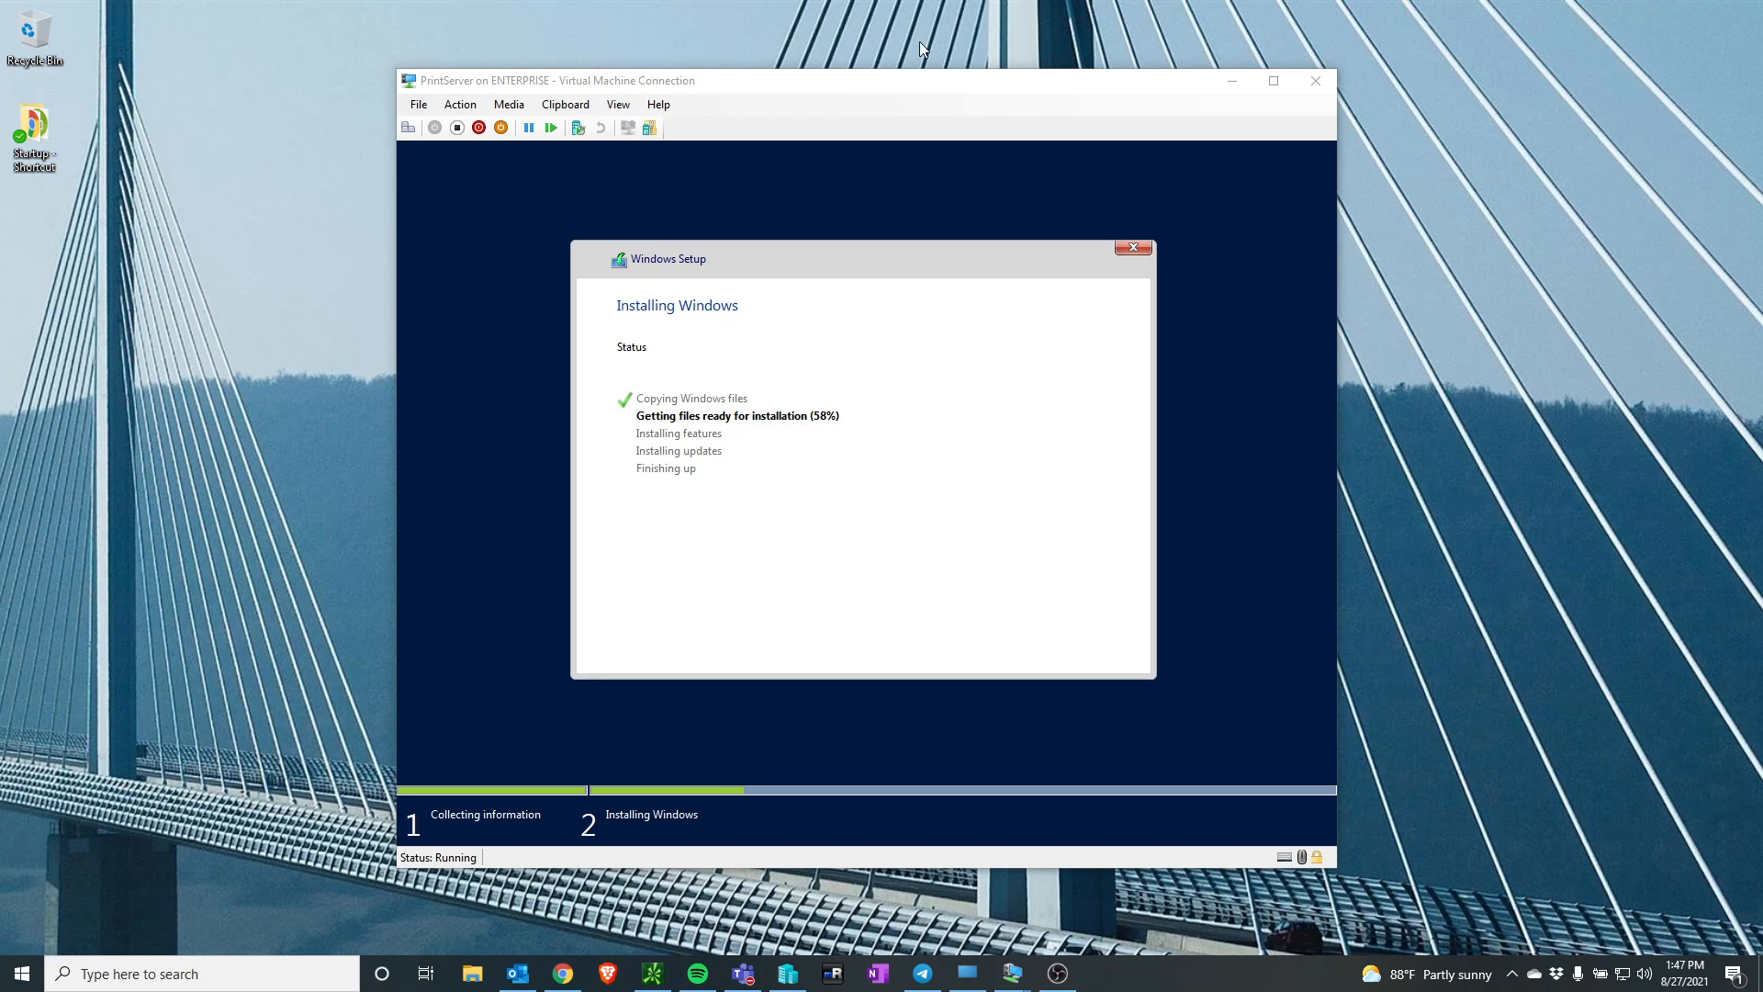
- Set and confirm the password for the built-in Administrator account, completing the initial Windows settings
click(916, 85)
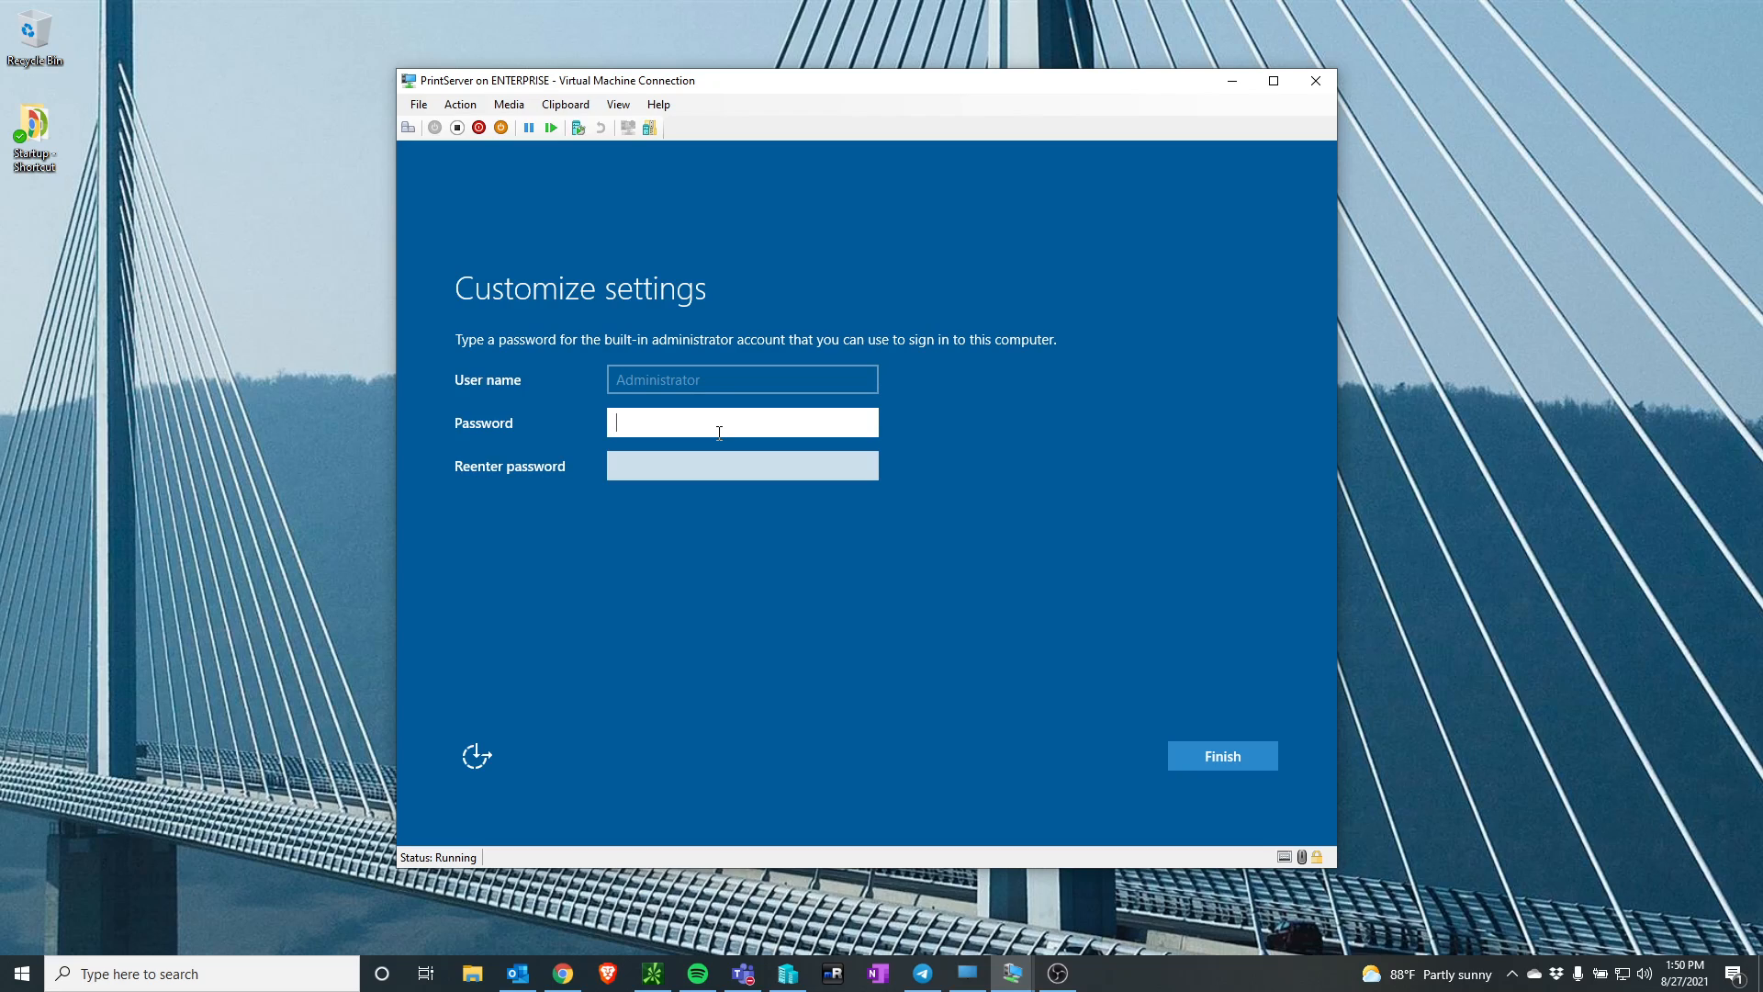
text(••••••••)
key(Tab)
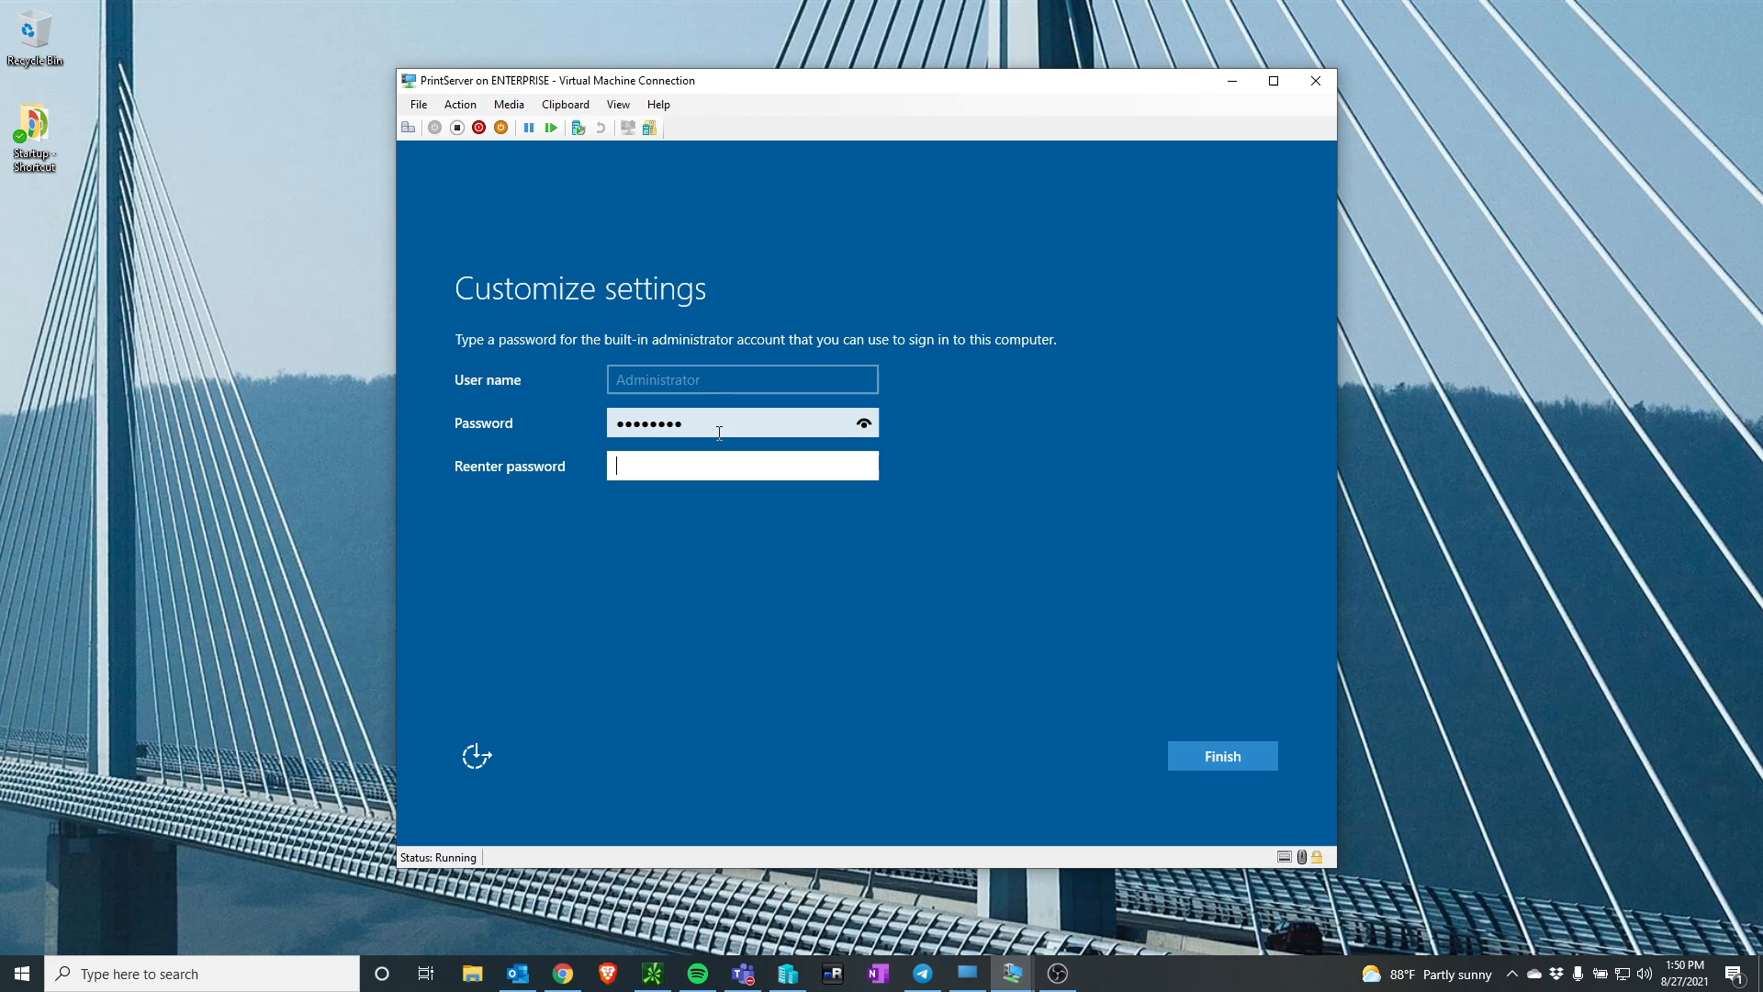
text(••••••••)
click(1228, 754)
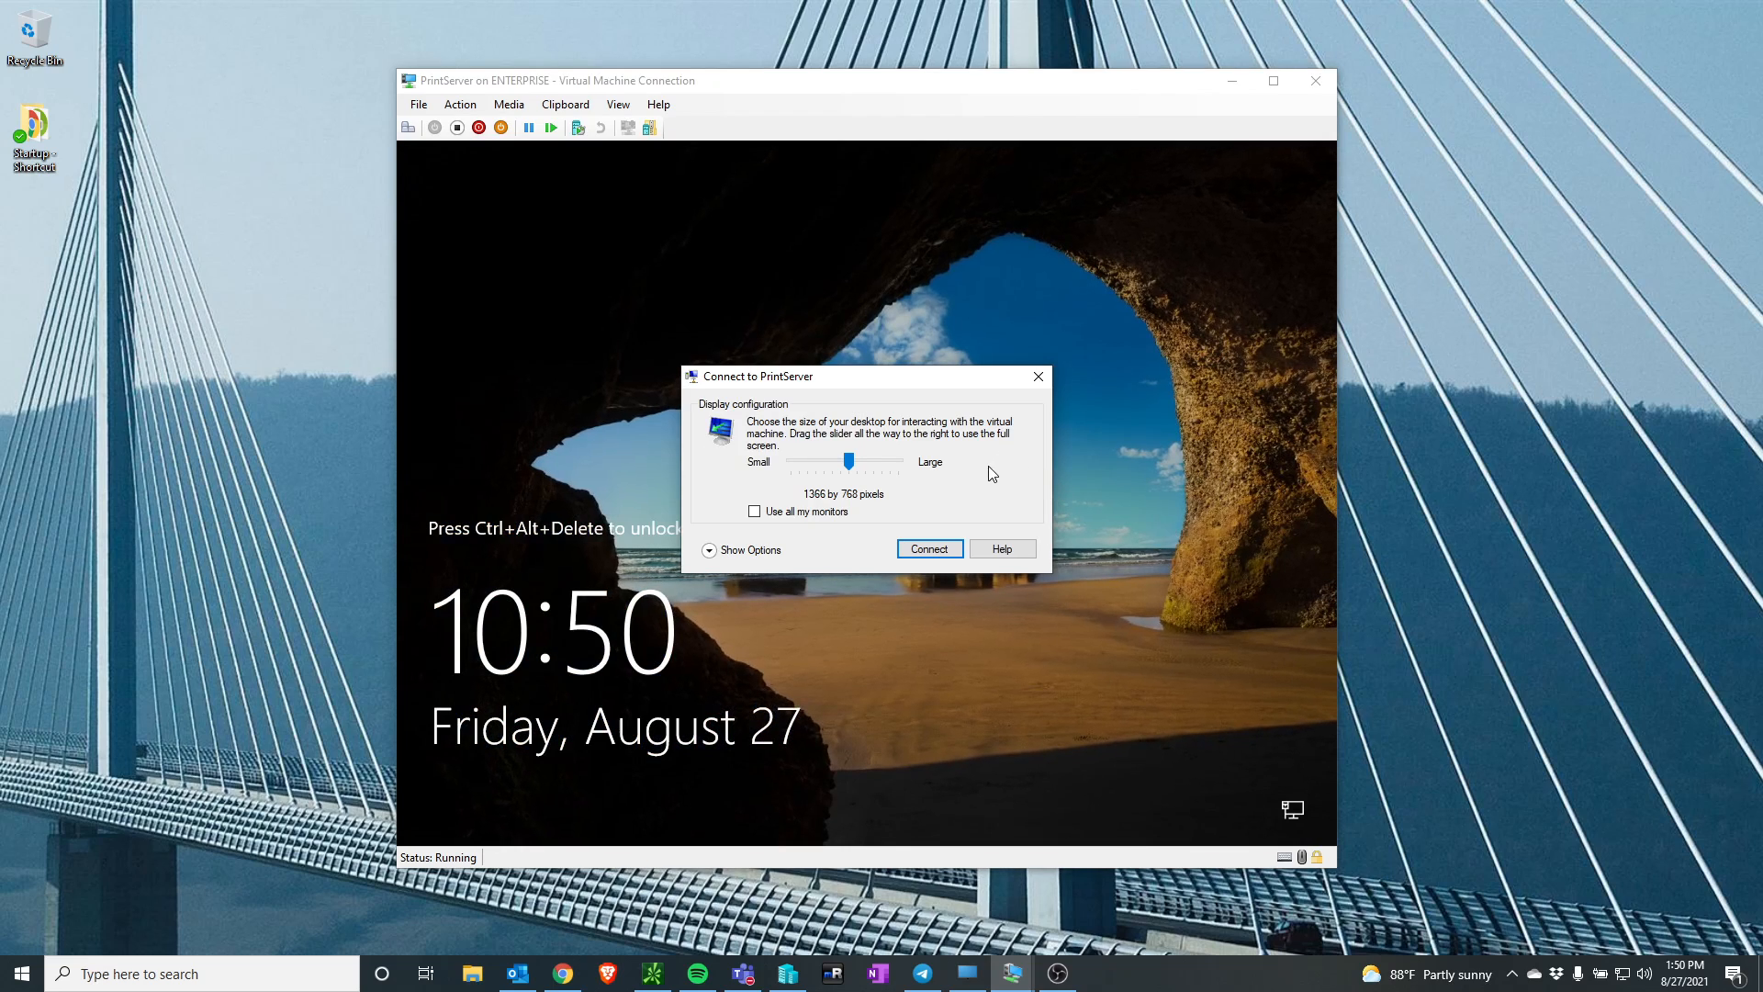
- Connect to PrintServer at 1366 by 768 pixels and sign in as Administrator with the account password
click(937, 542)
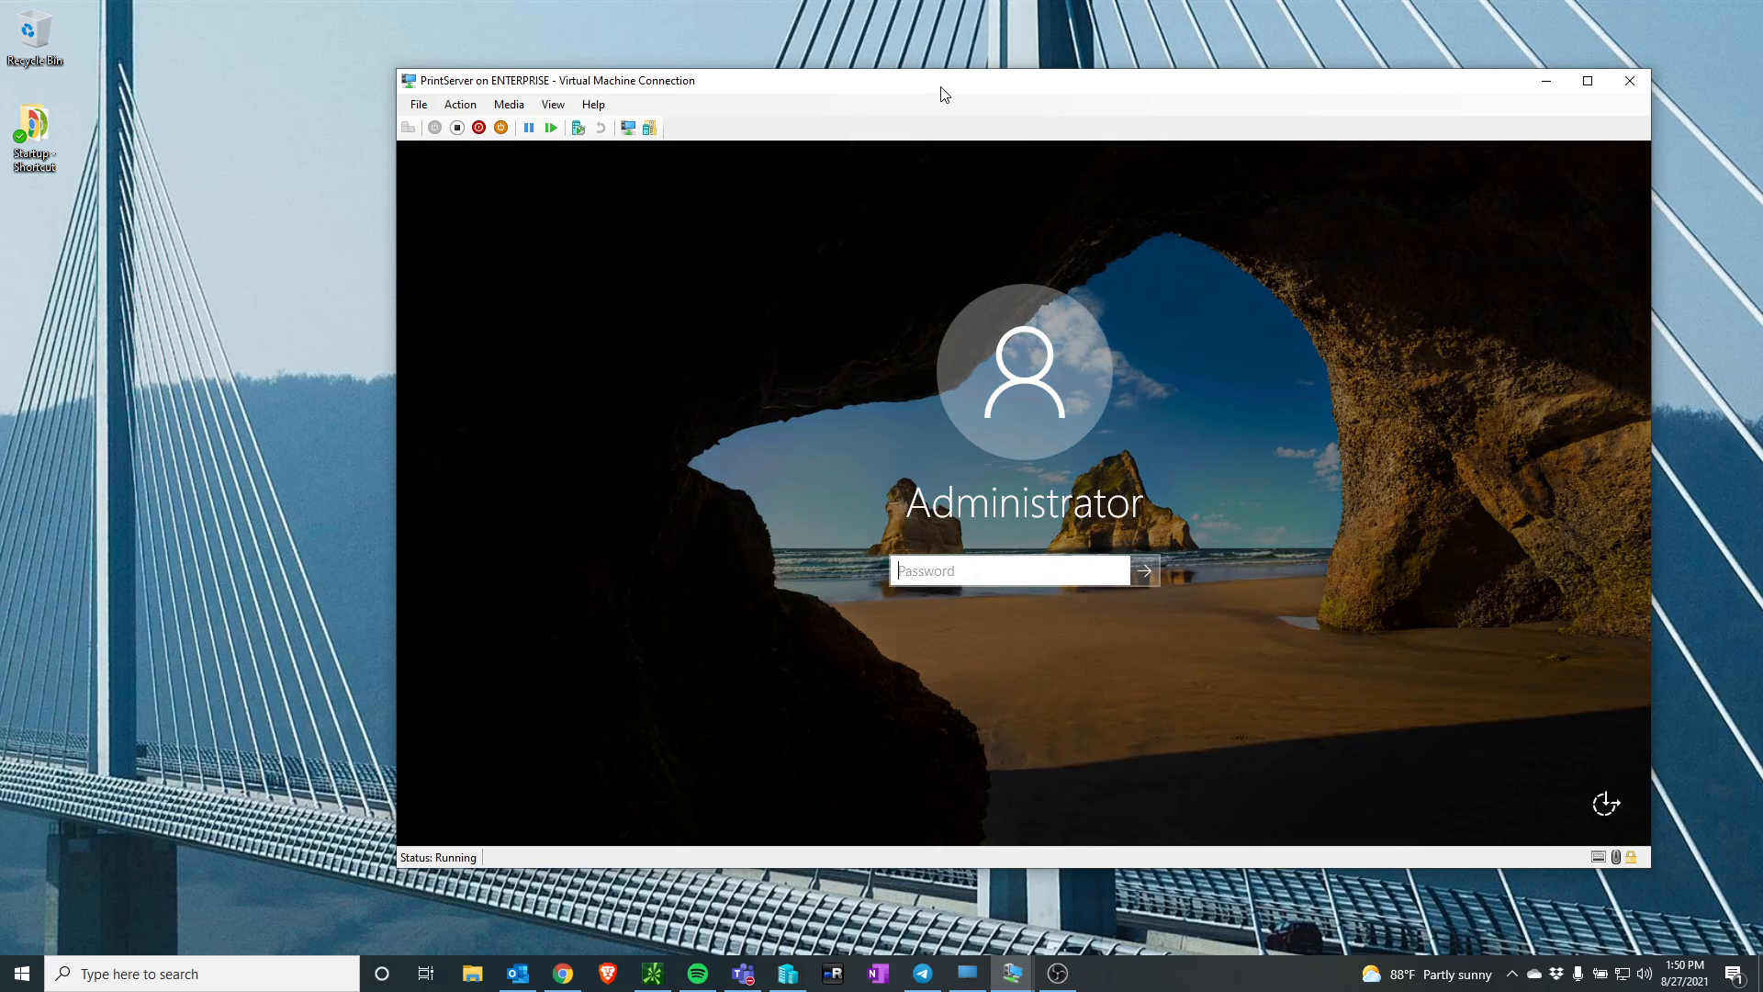
drag(940, 87, 857, 94)
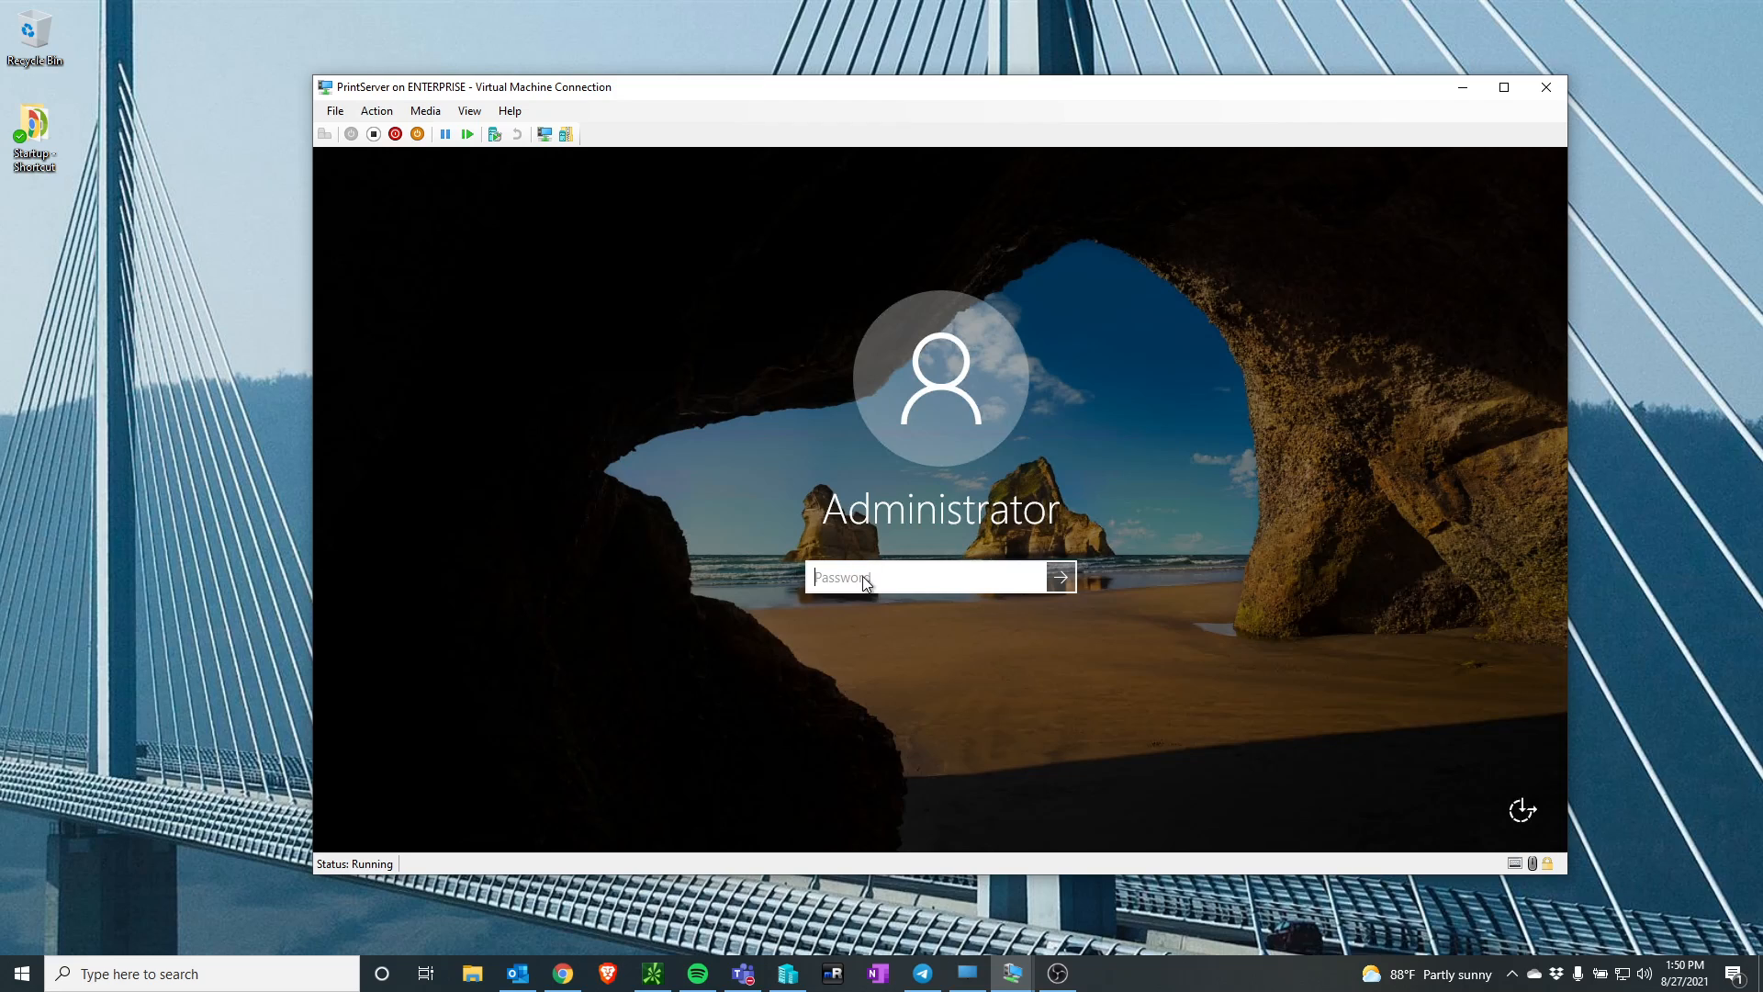
text(••••••••)
key(Return)
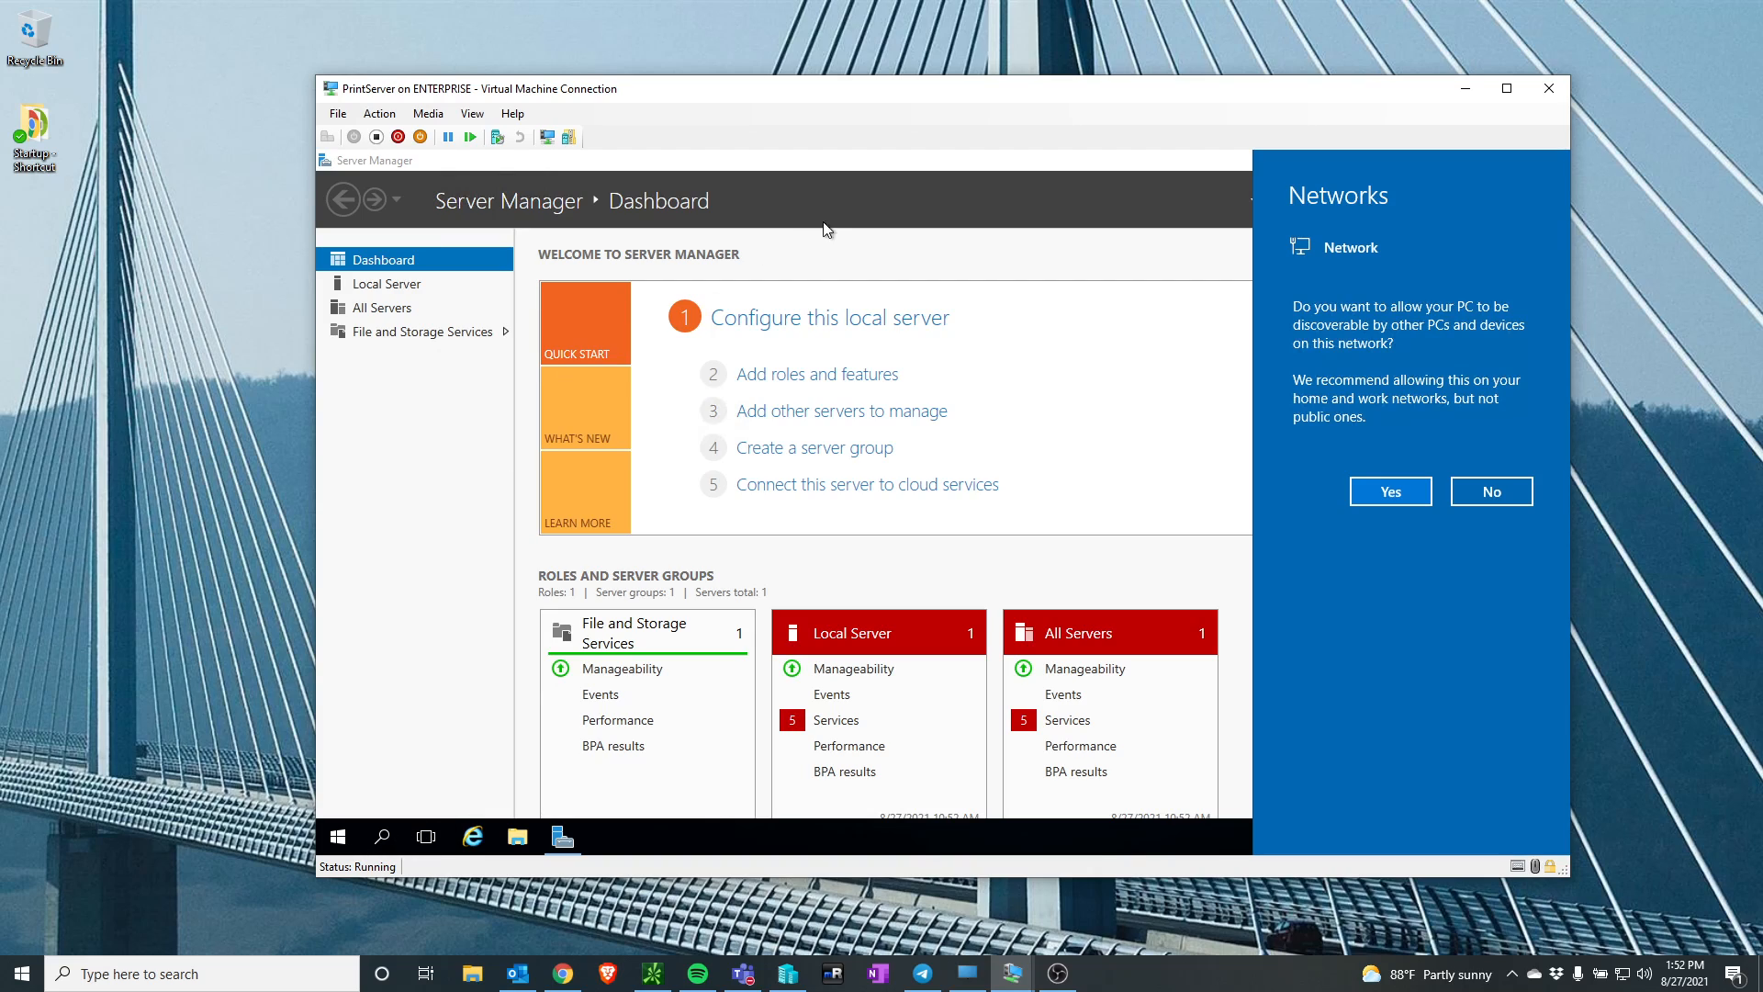
- Dismiss the network discovery prompt on the server without choosing an option and leave the virtual machine window
click(916, 166)
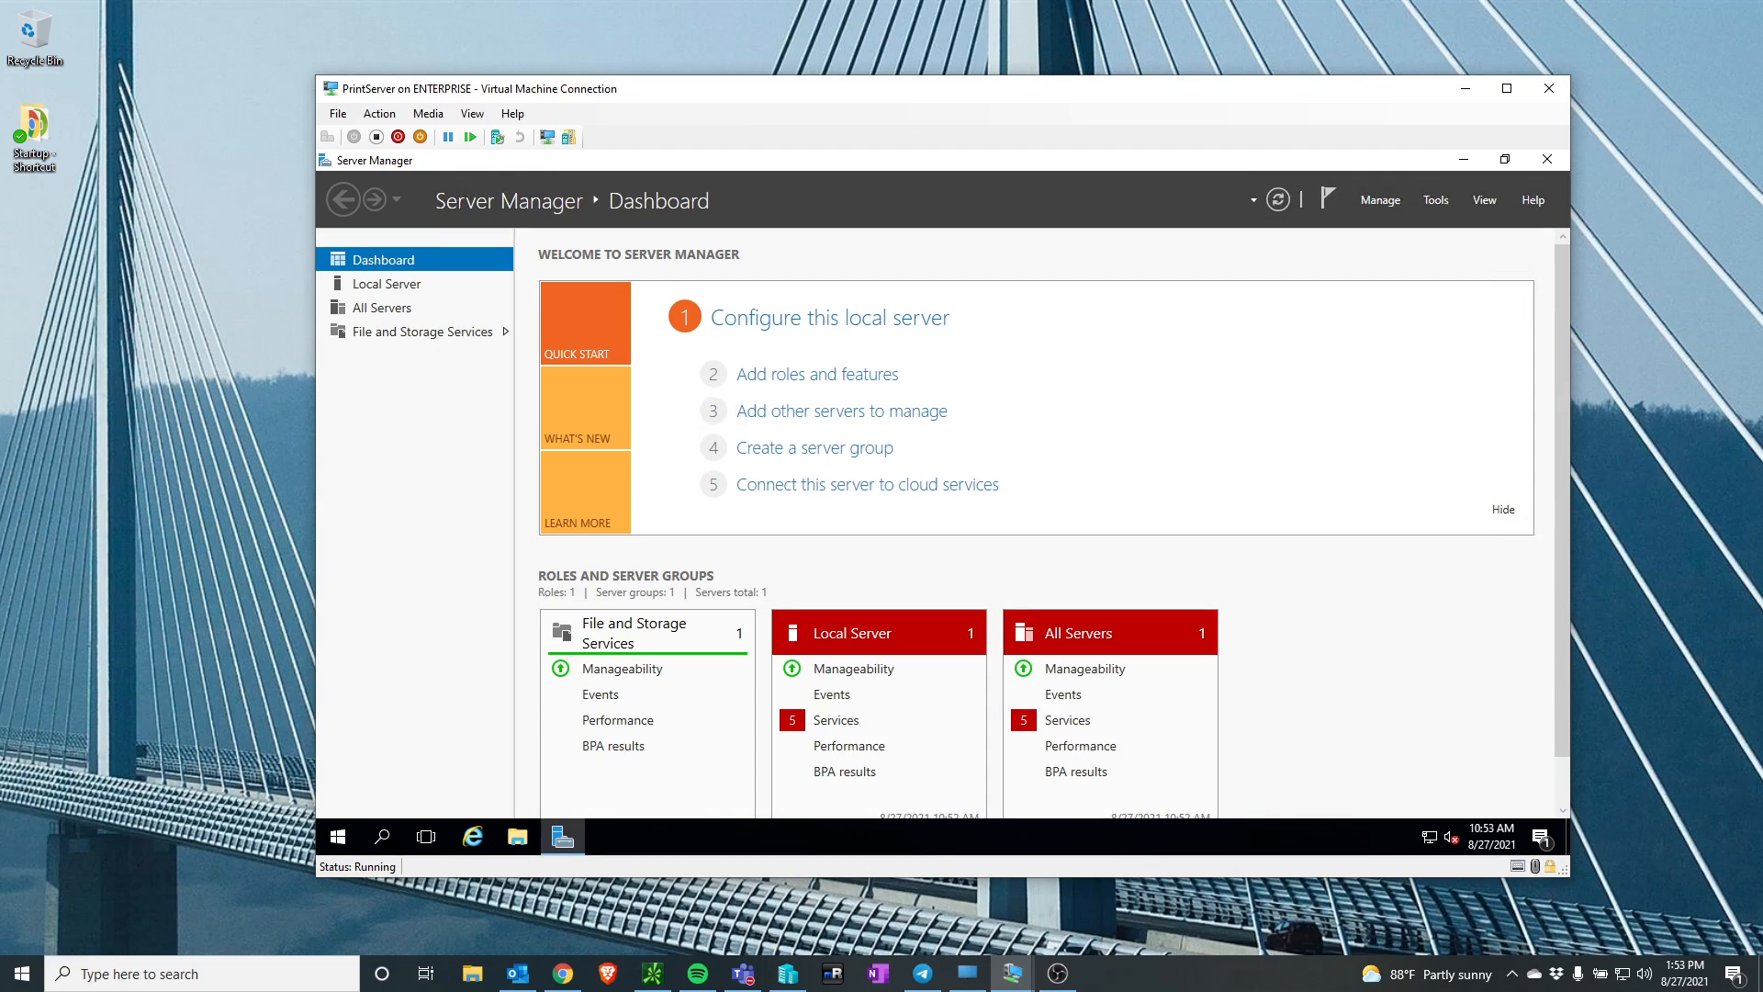
key(alt+Tab)
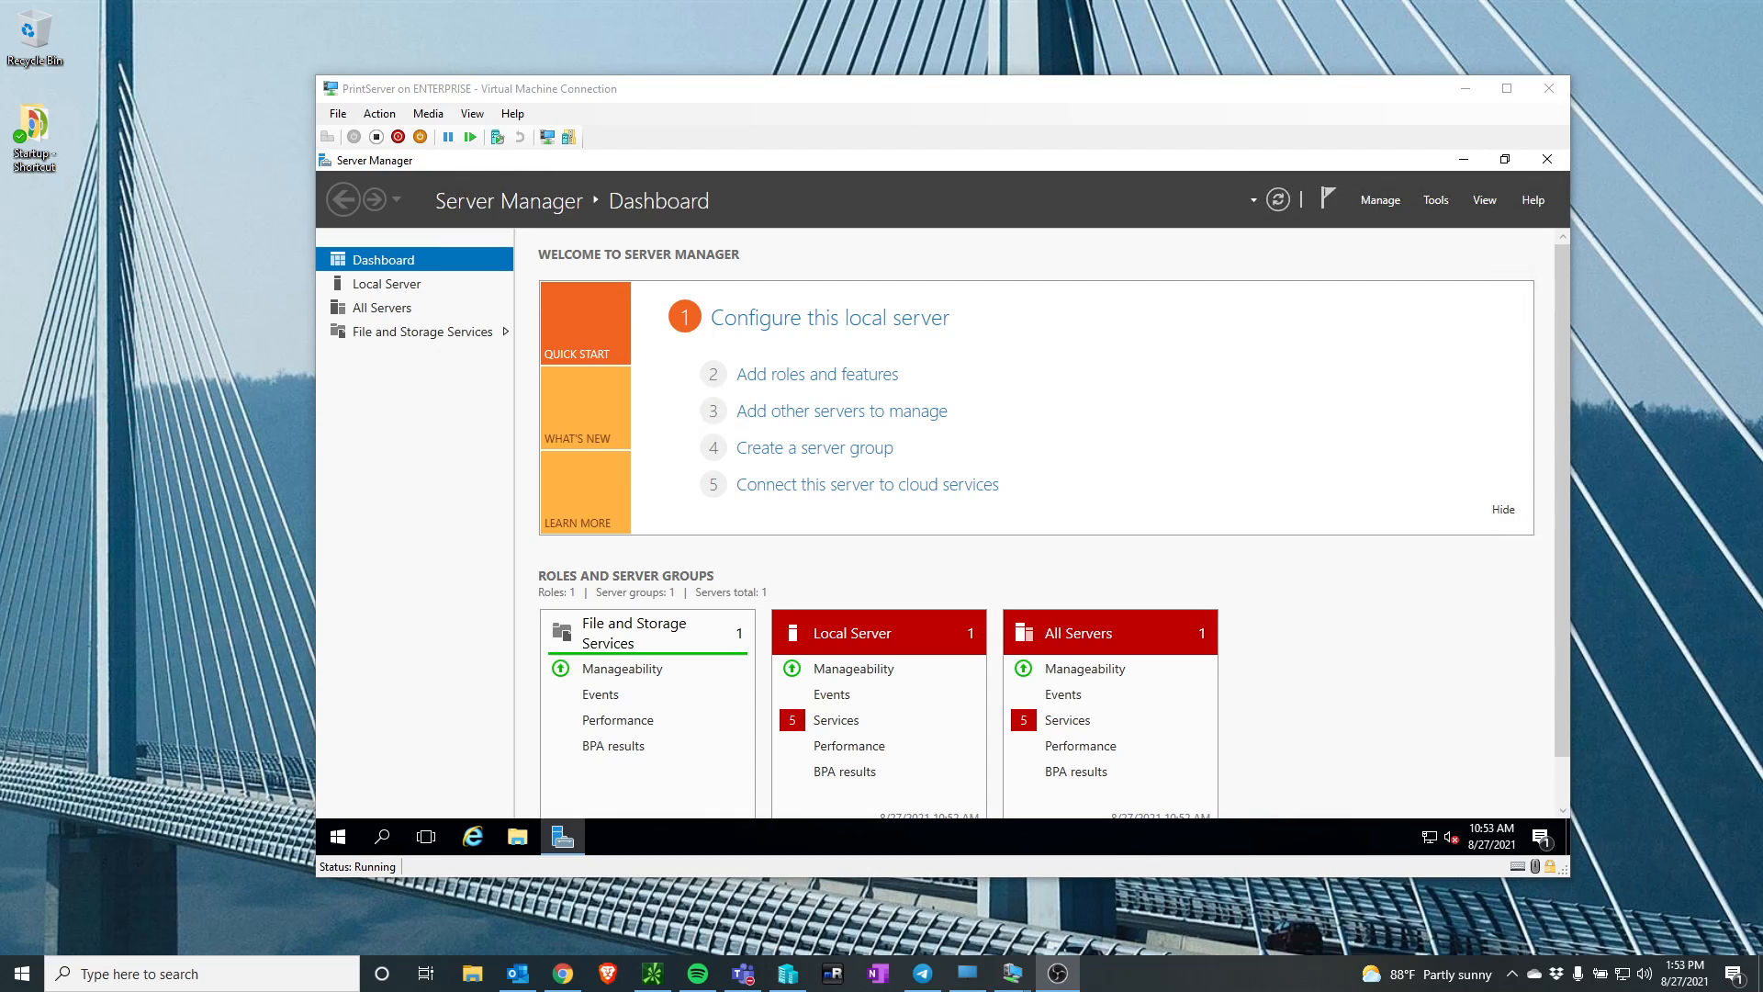